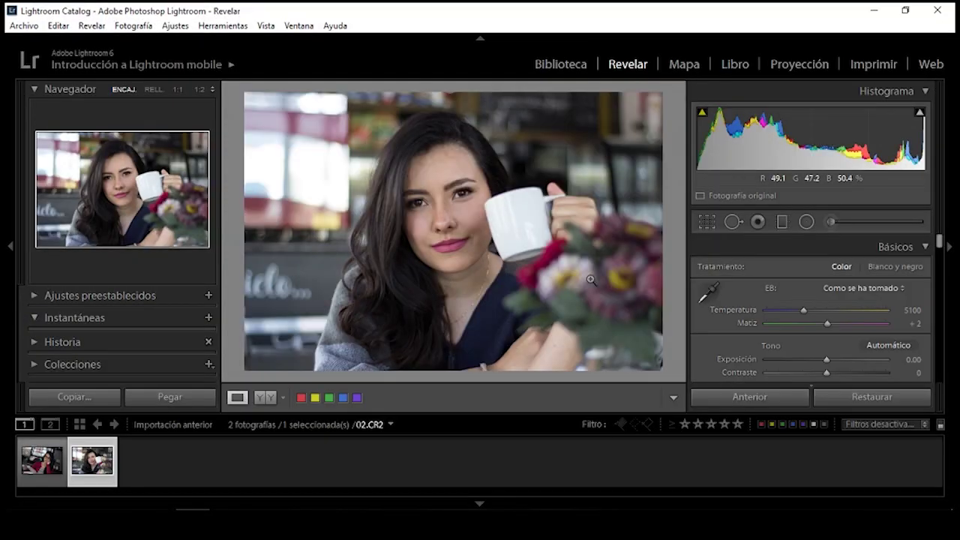
Compare the glasses and coffee-cup portraits in the filmstrip, ending with 01.CR2 selected
click(63, 472)
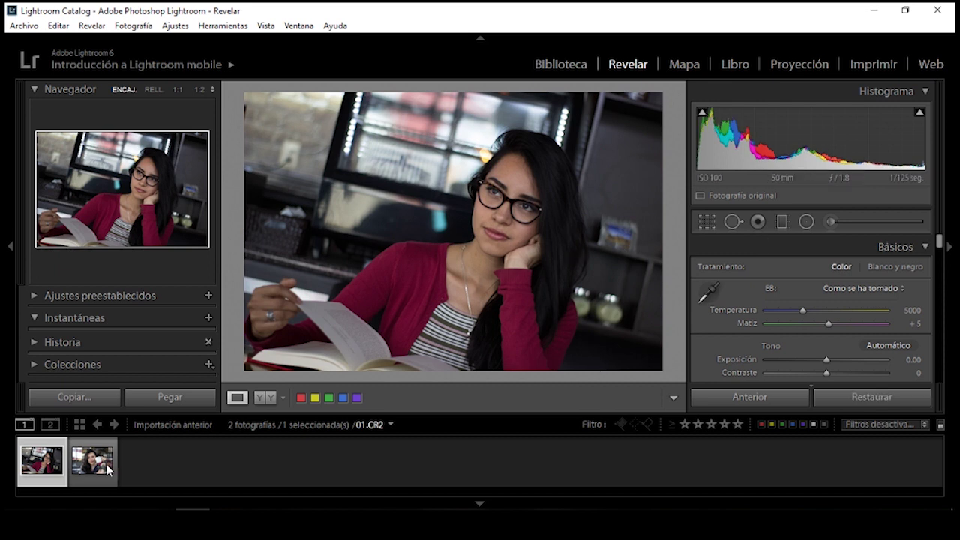
click(78, 482)
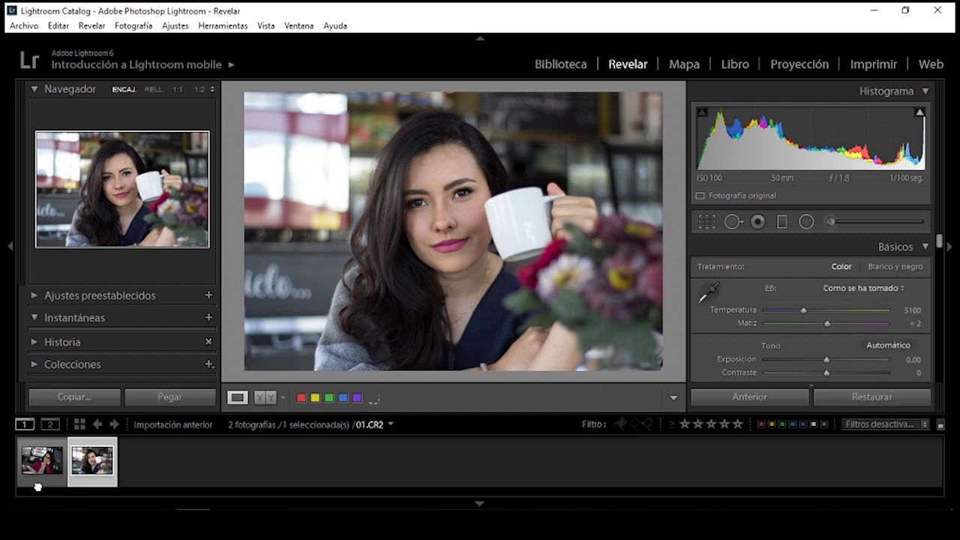
key(Left)
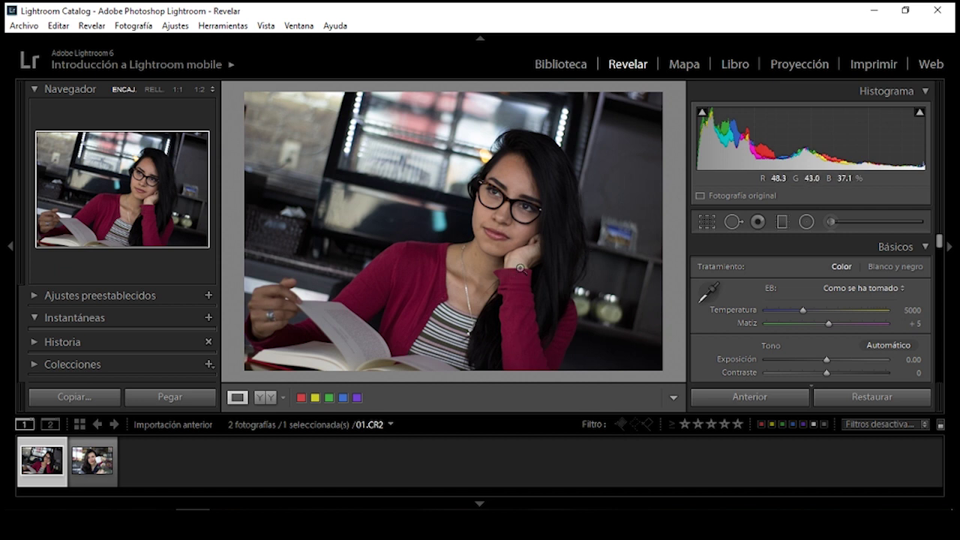
click(99, 476)
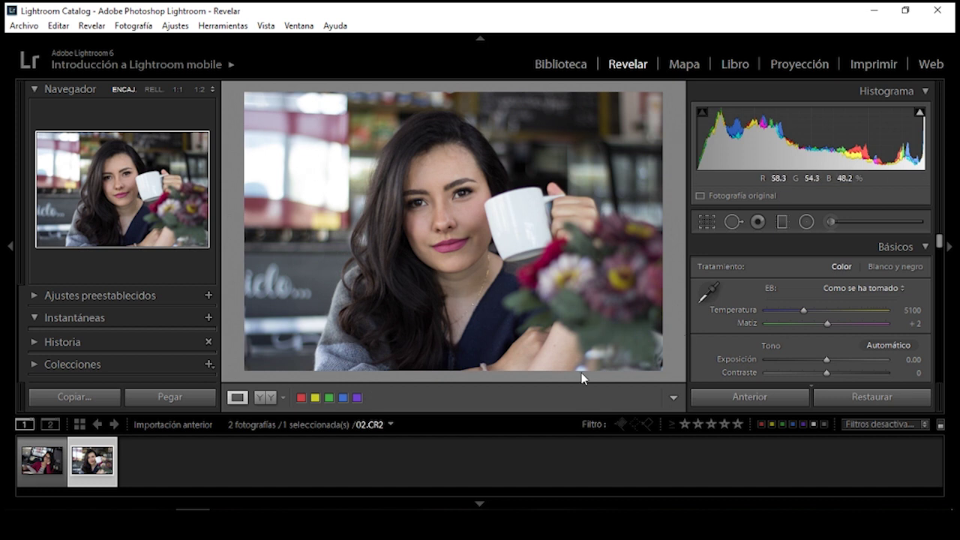
click(43, 488)
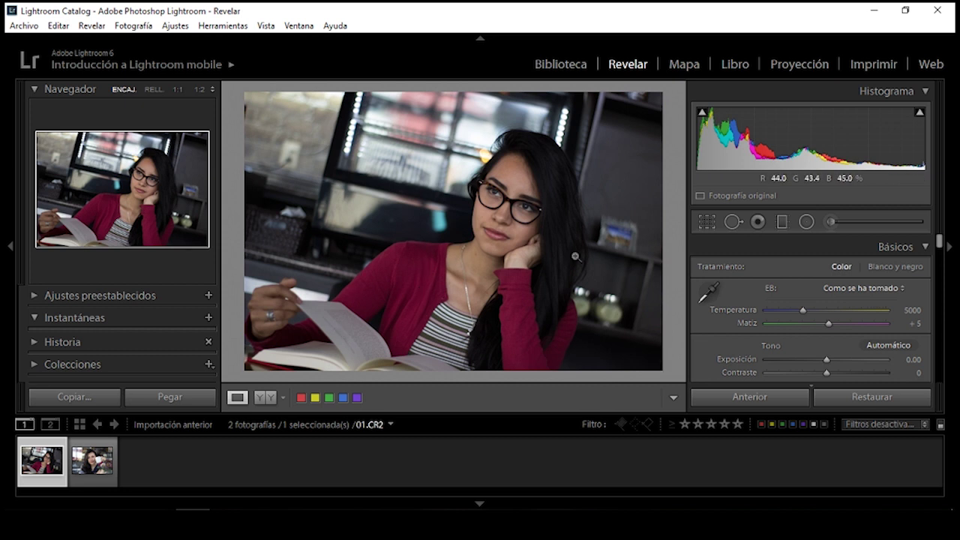
click(92, 471)
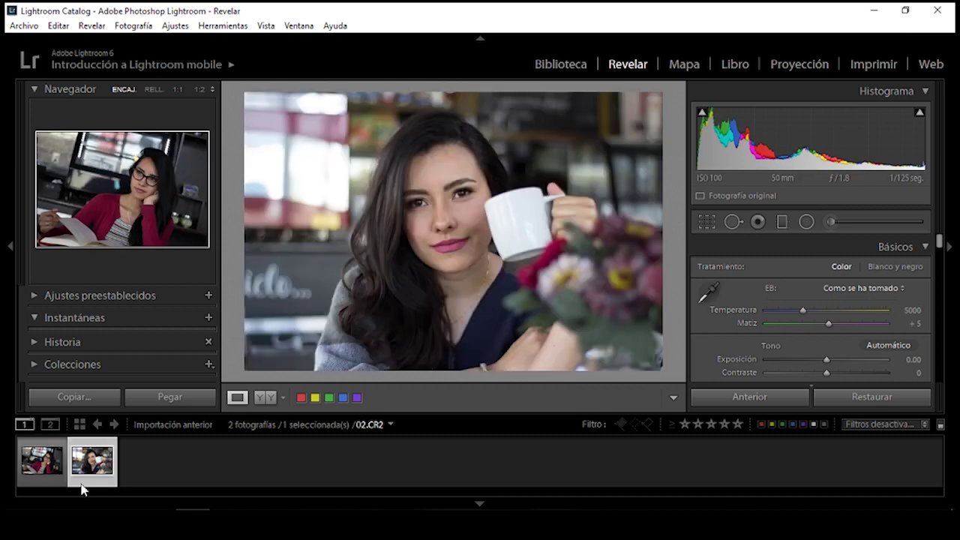
click(44, 481)
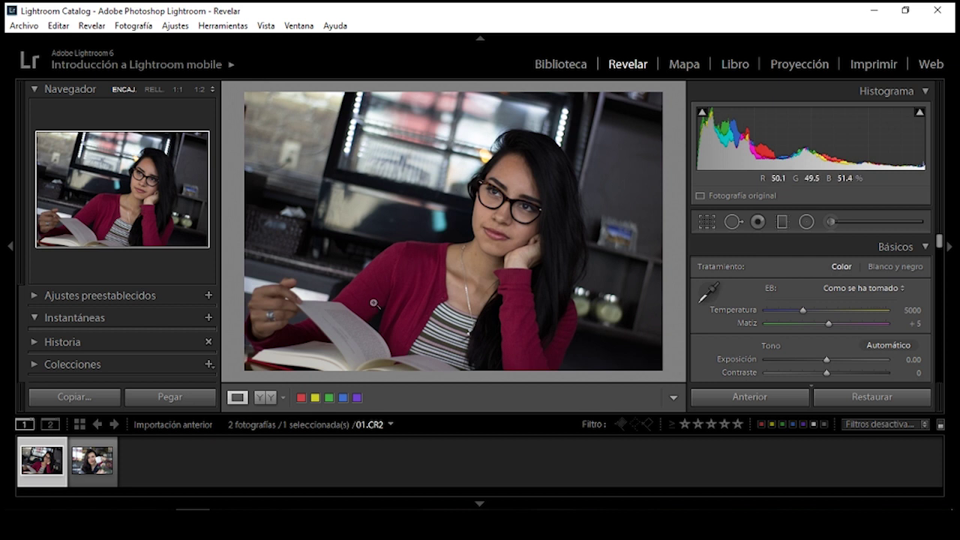
click(96, 481)
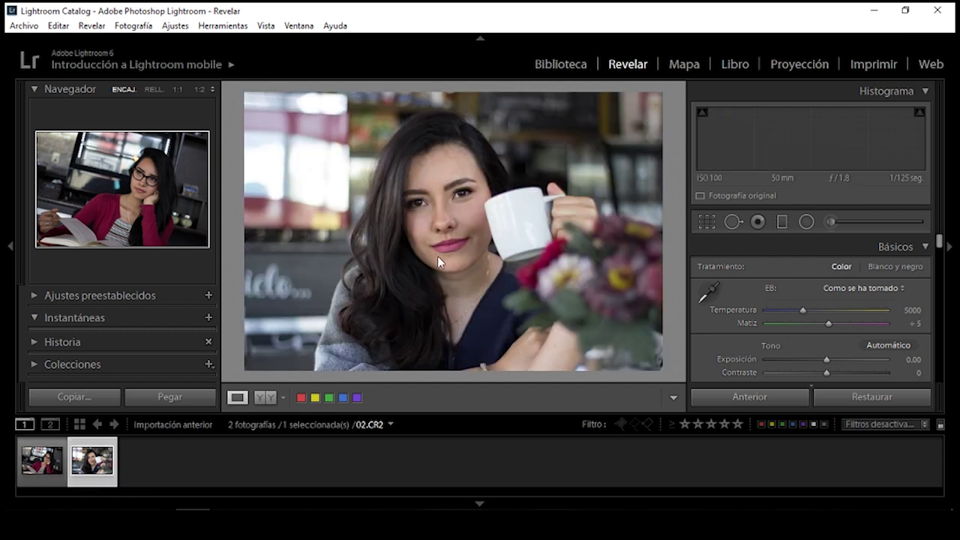
click(46, 468)
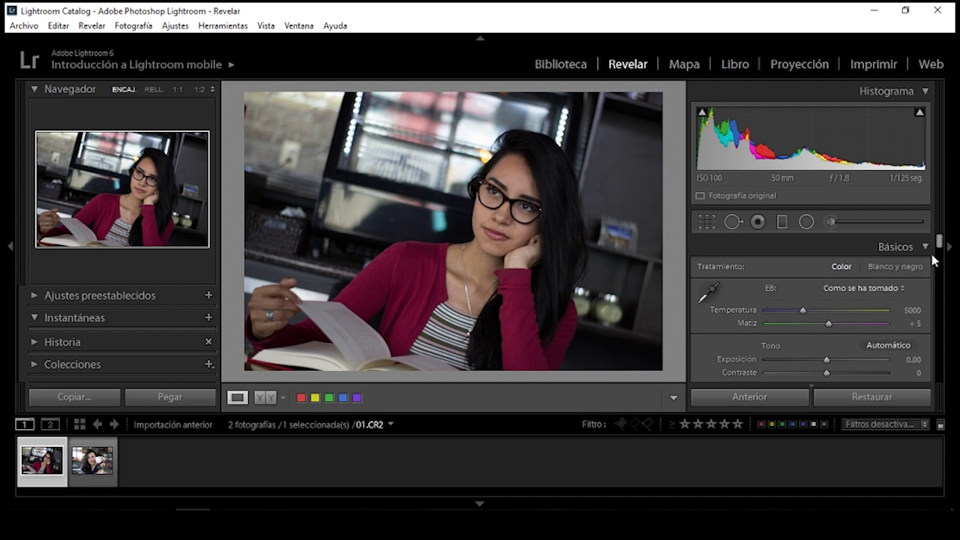
In Camera Calibration, set Red Saturation -75, Green Hue +50 and Blue Saturation +29
drag(937, 248, 939, 375)
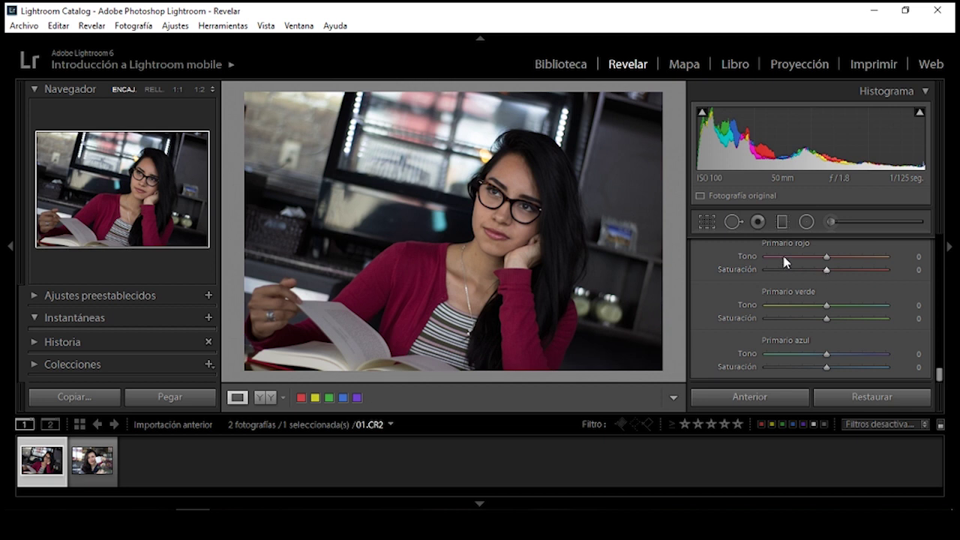
mouse_move(827, 275)
mouse_down()
mouse_move(774, 279)
mouse_move(795, 279)
mouse_move(784, 274)
mouse_up()
click(910, 270)
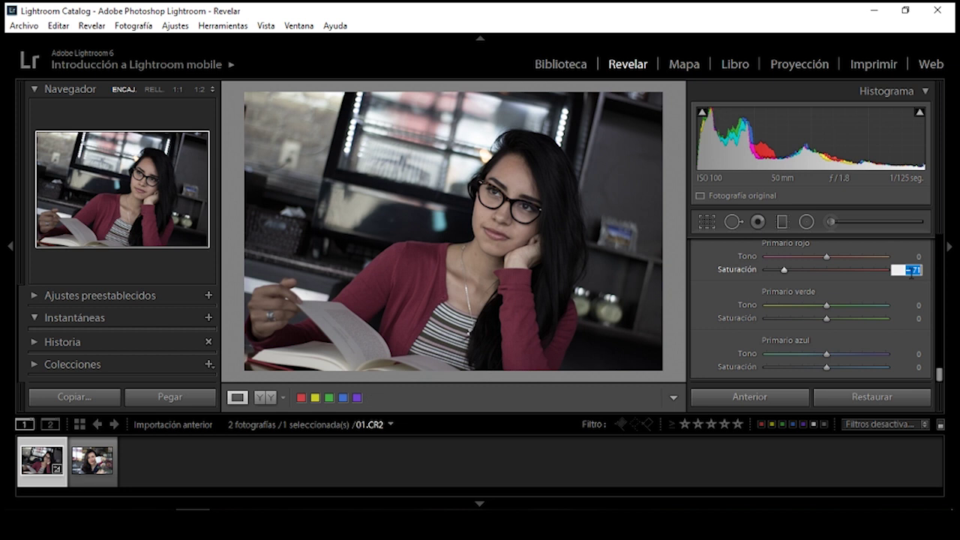
text(-)
text(75)
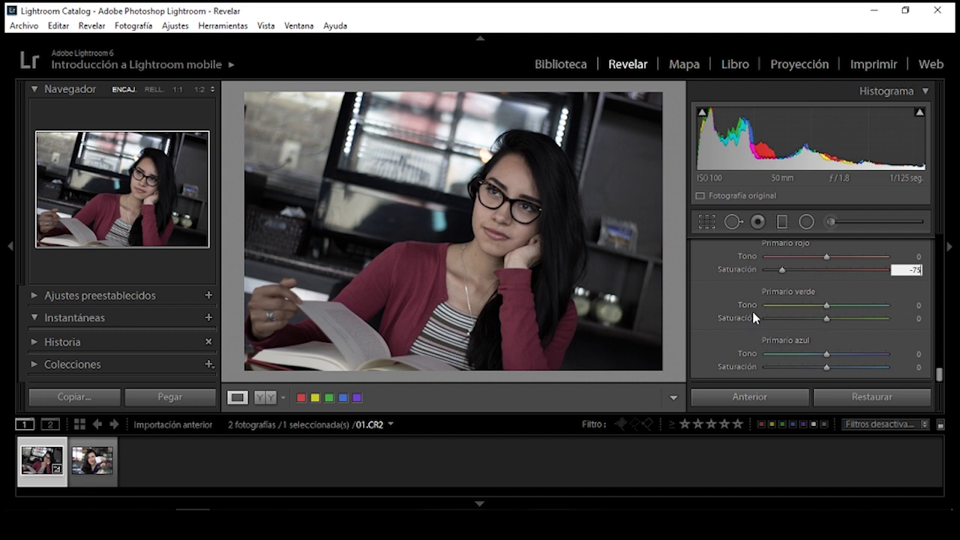
click(830, 306)
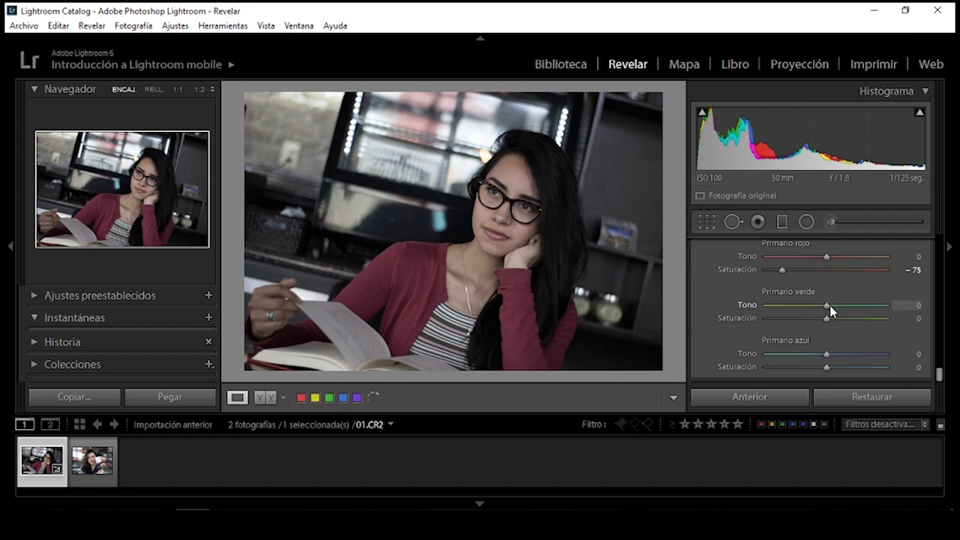
drag(830, 305, 861, 308)
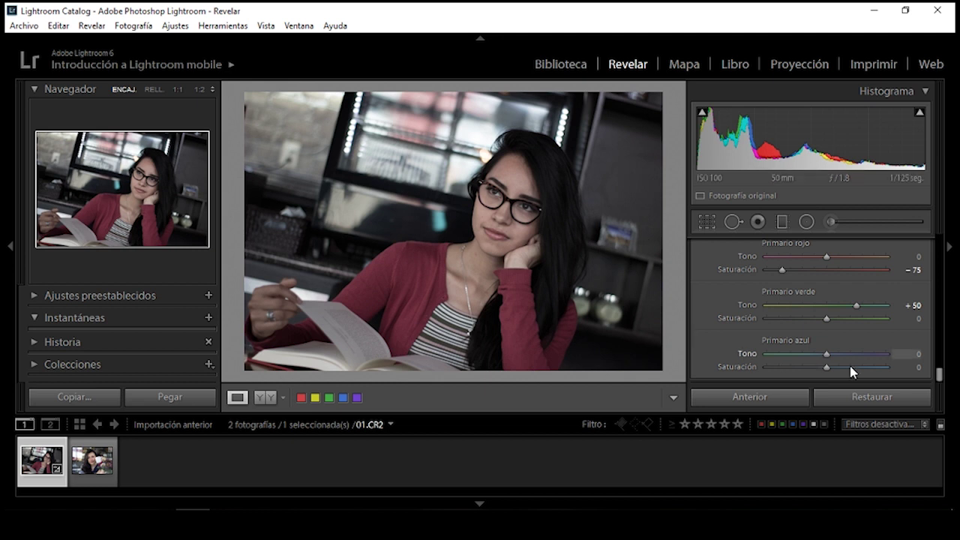
drag(826, 368, 844, 367)
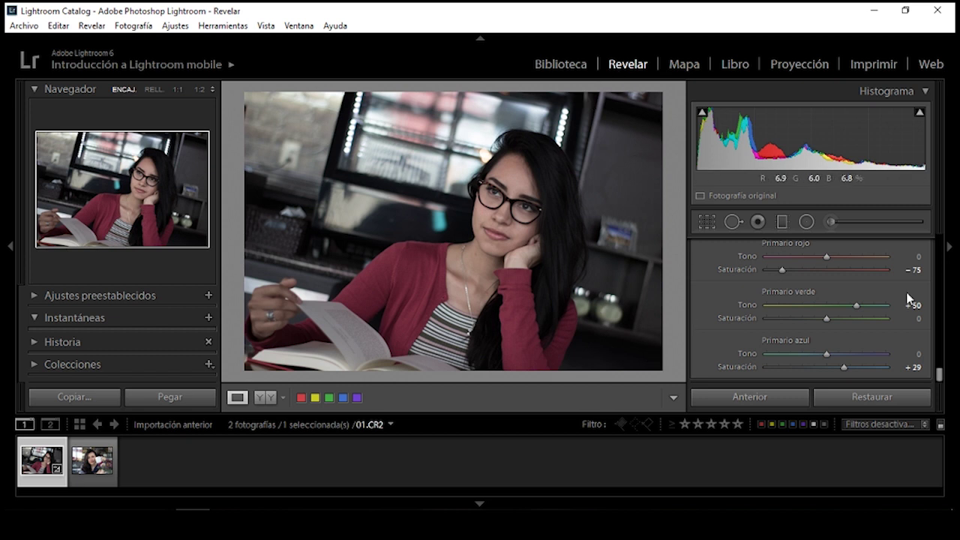
drag(940, 377, 937, 360)
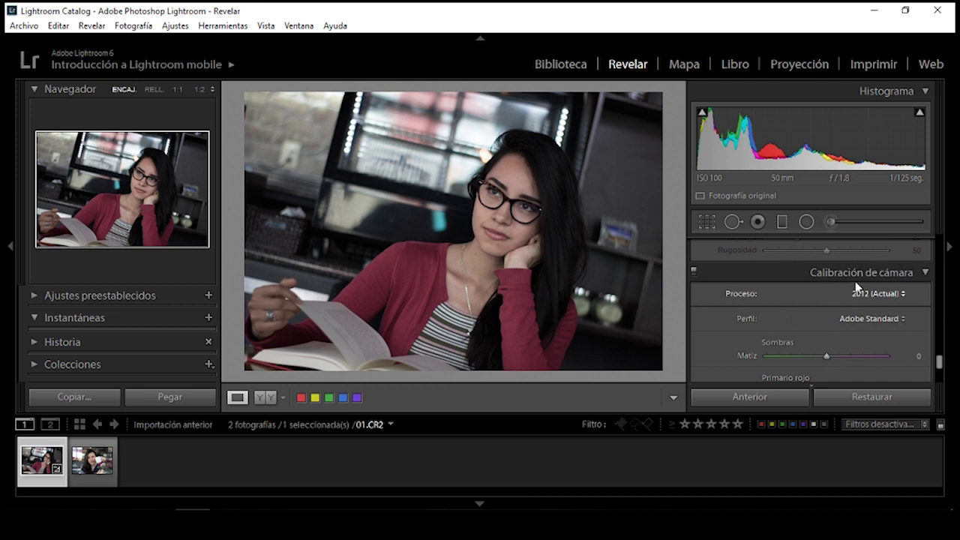
Try the Camera Faithful, Camera Landscape and Camera Portrait calibration profiles
click(868, 320)
click(852, 352)
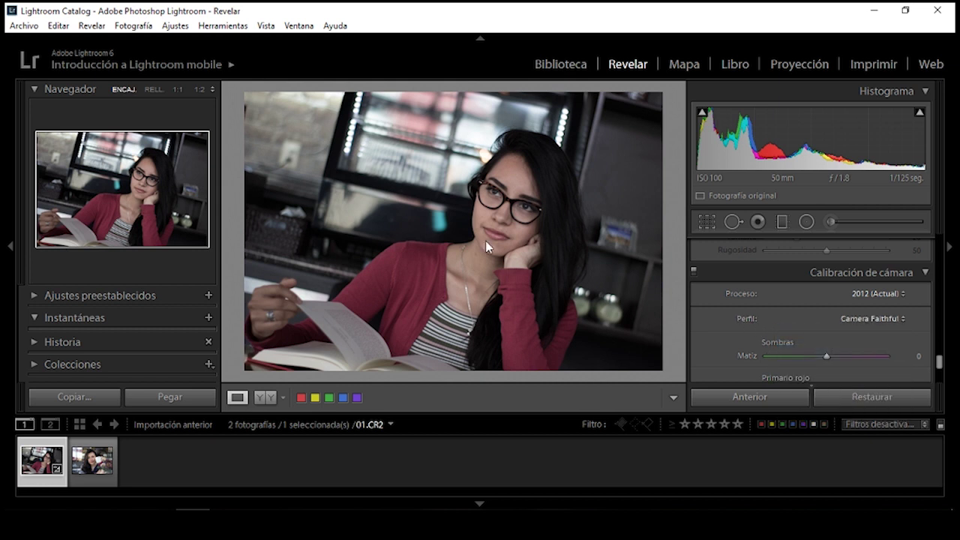
click(853, 321)
click(852, 366)
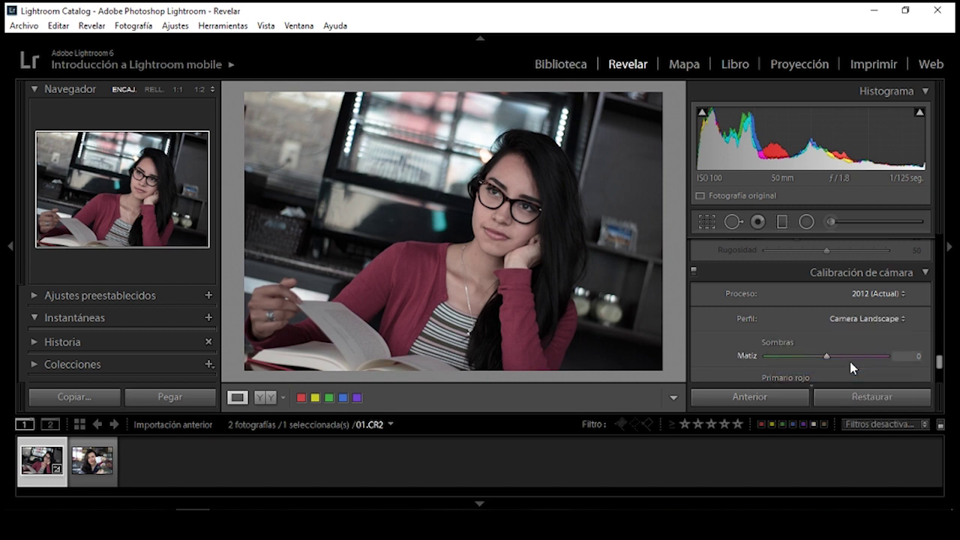
click(900, 321)
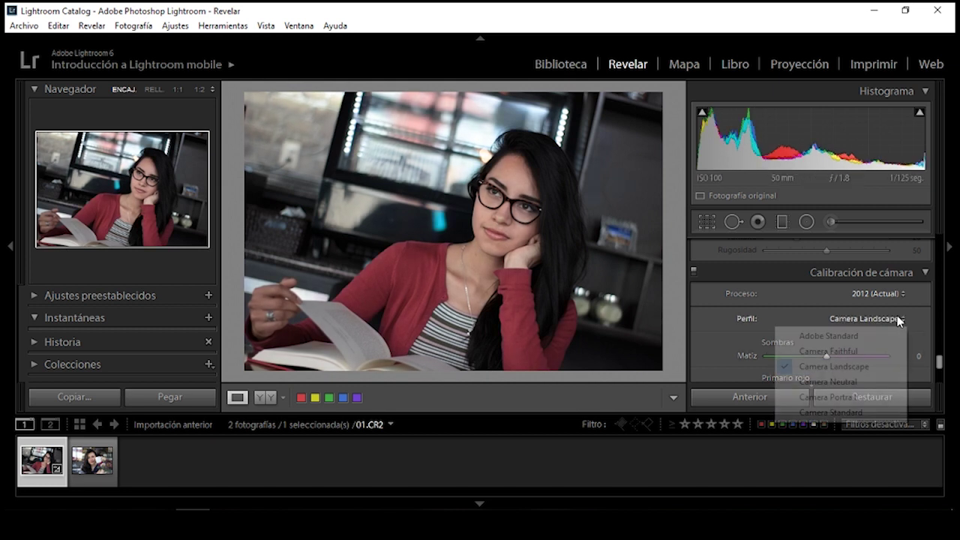
click(837, 397)
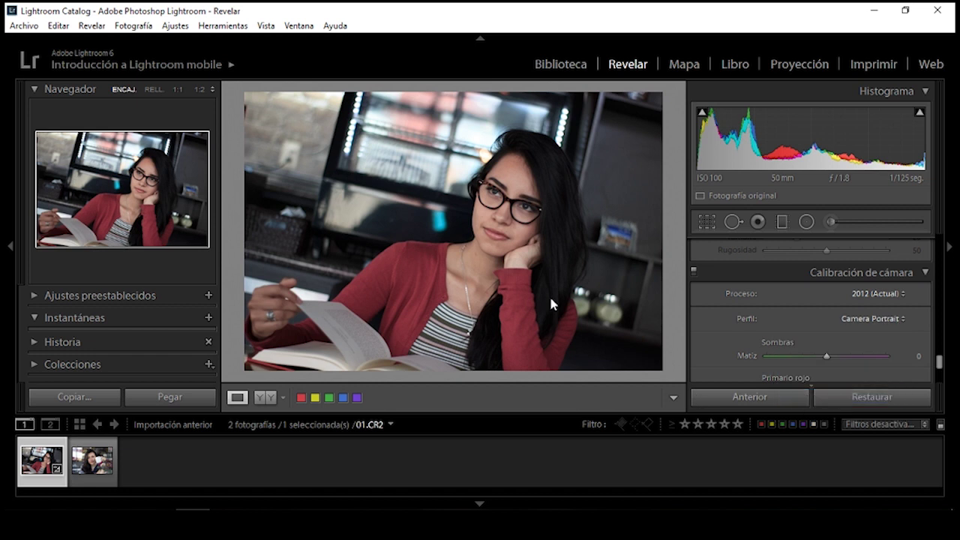
Check the skin at 1:1, then settle on Camera Landscape and return to Fit view
click(511, 246)
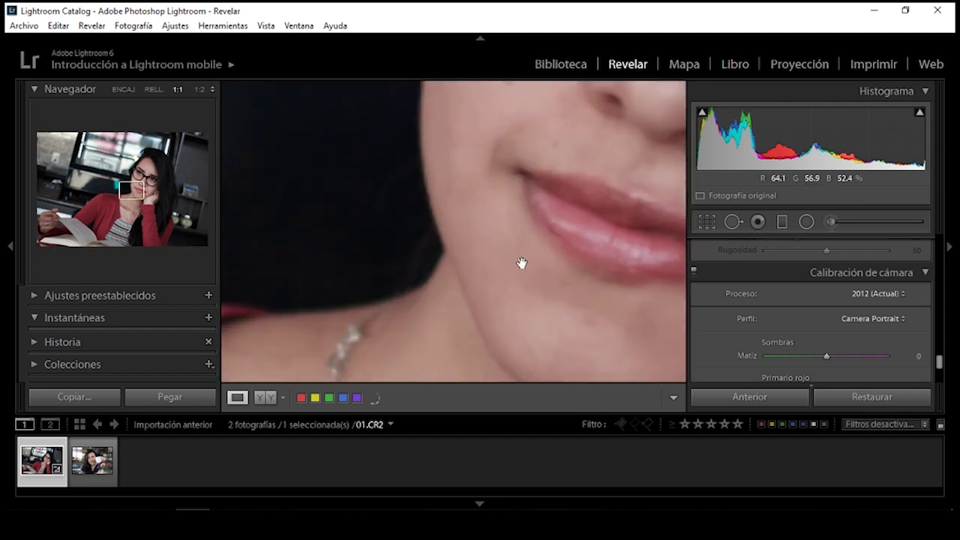
drag(517, 283, 519, 180)
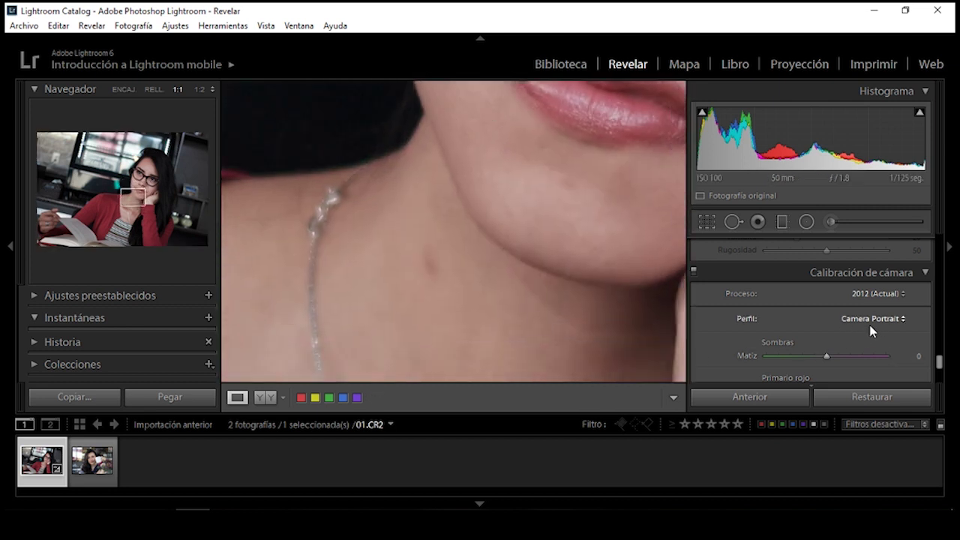
click(880, 319)
click(863, 364)
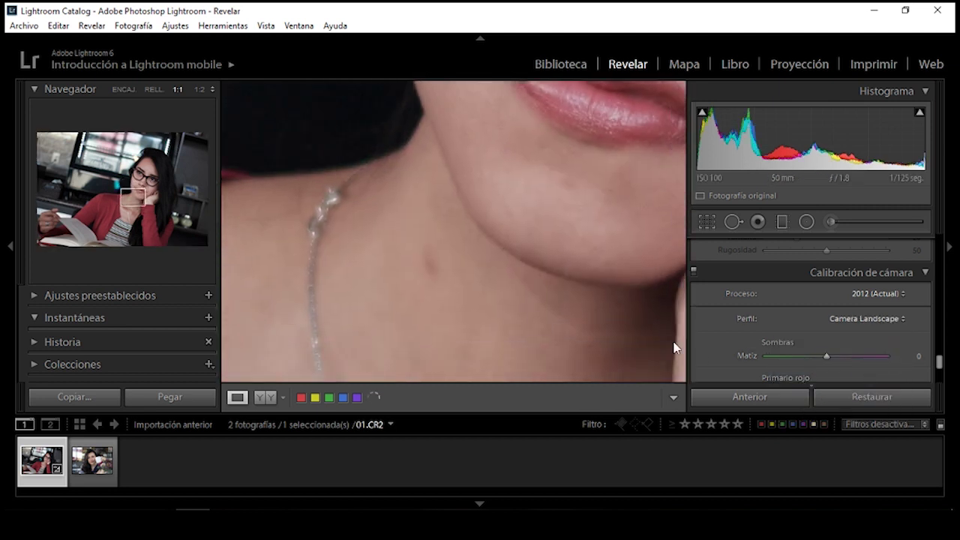
click(553, 239)
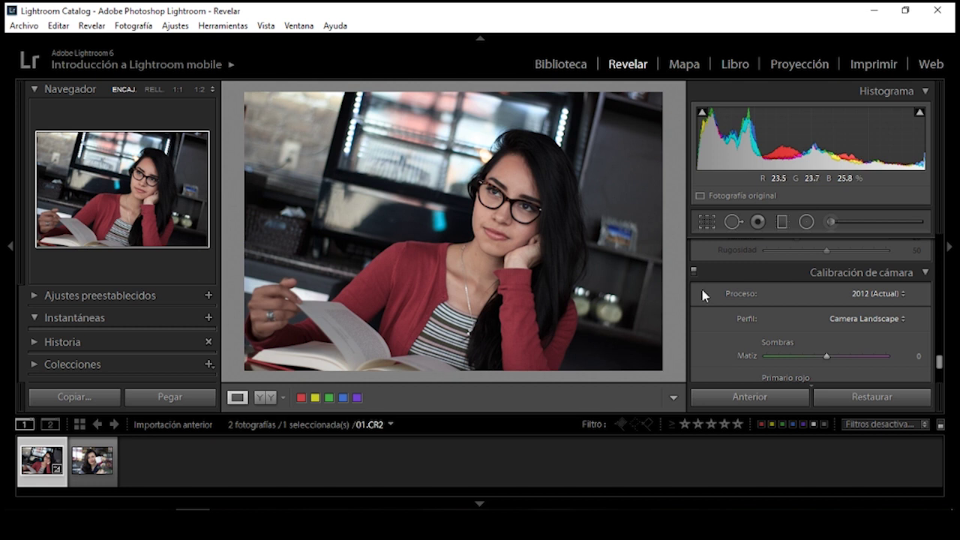
drag(938, 361, 938, 281)
Show the HSL Hue sliders and zoom in on the chin and hand
click(773, 278)
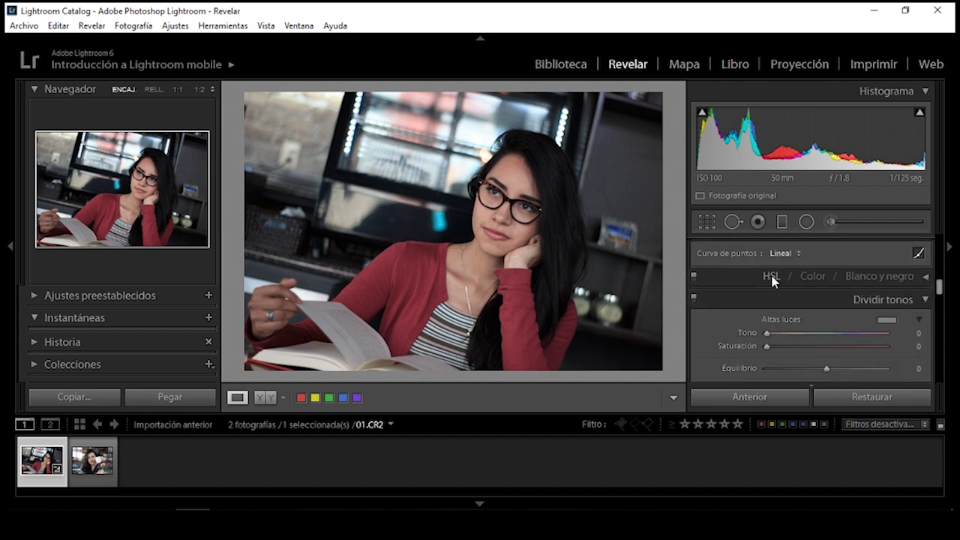
click(772, 278)
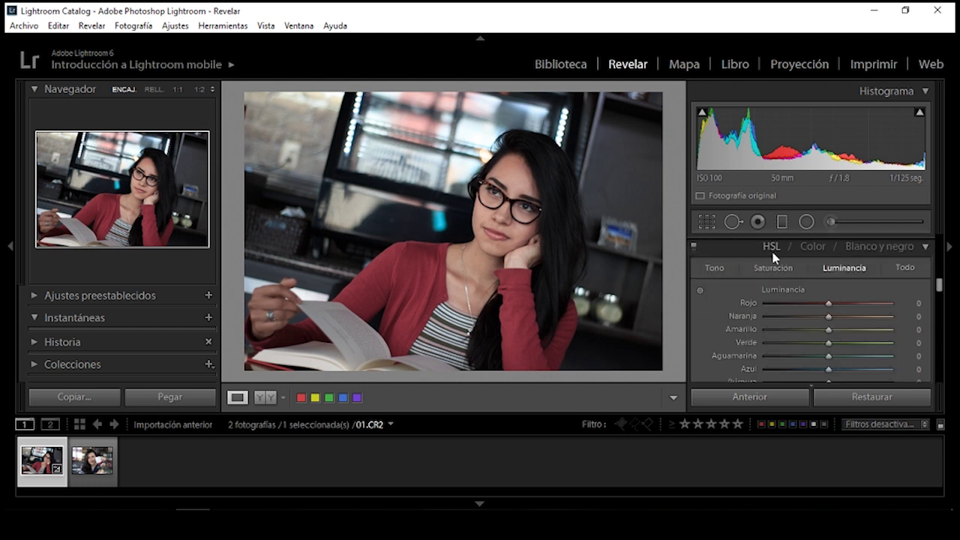
click(715, 268)
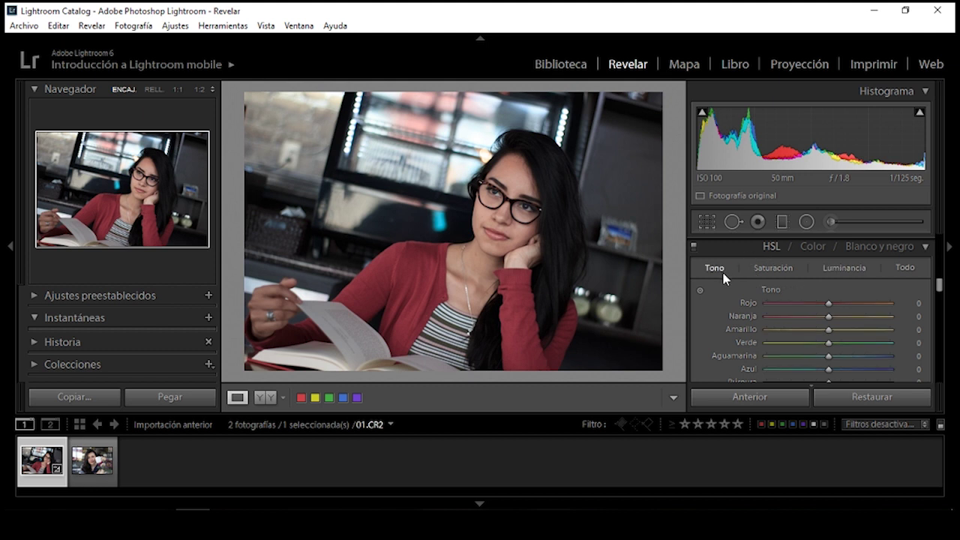
drag(938, 280, 939, 289)
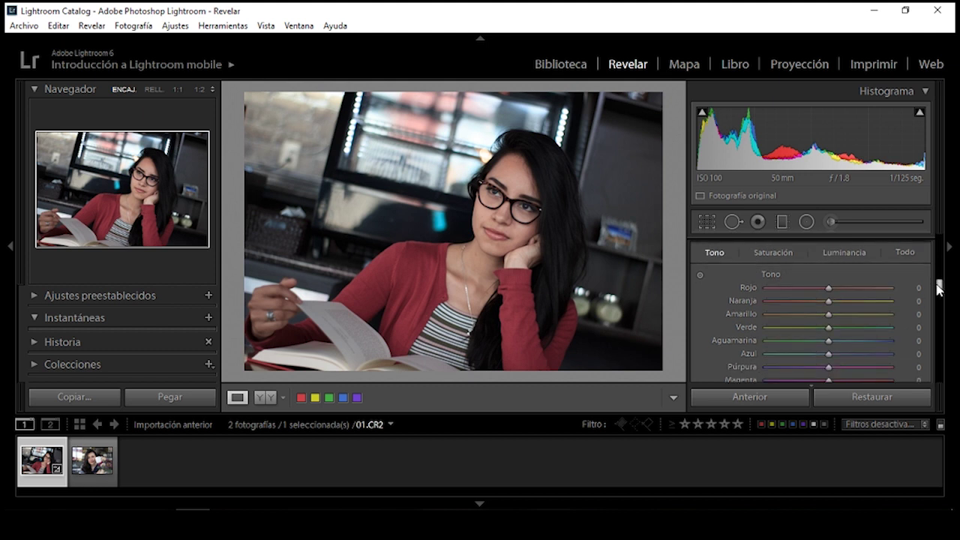
scroll(940, 289, down, 1)
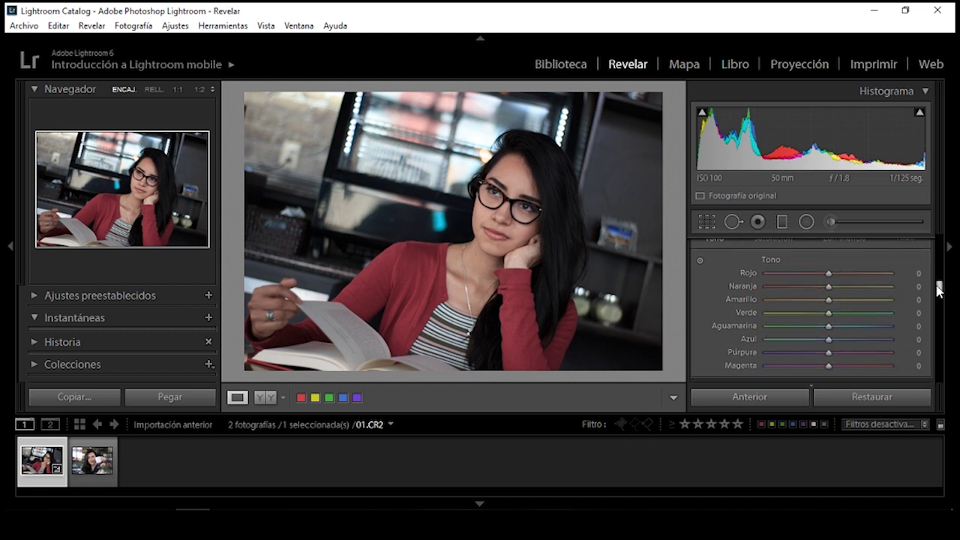
click(507, 263)
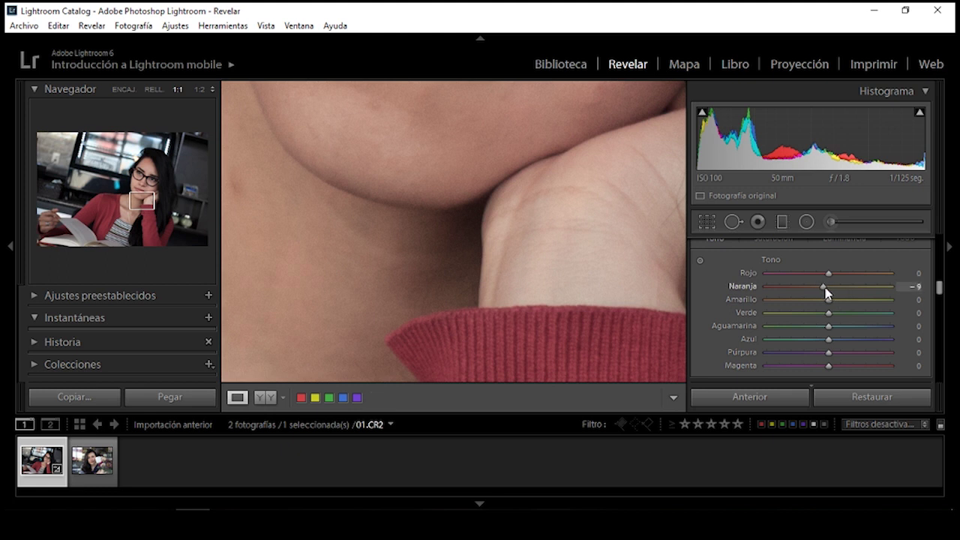
Set Orange hue to -10 and Green hue to +90, back in whole-photo view
drag(824, 288, 826, 289)
click(910, 286)
key(BackSpace)
text(-10)
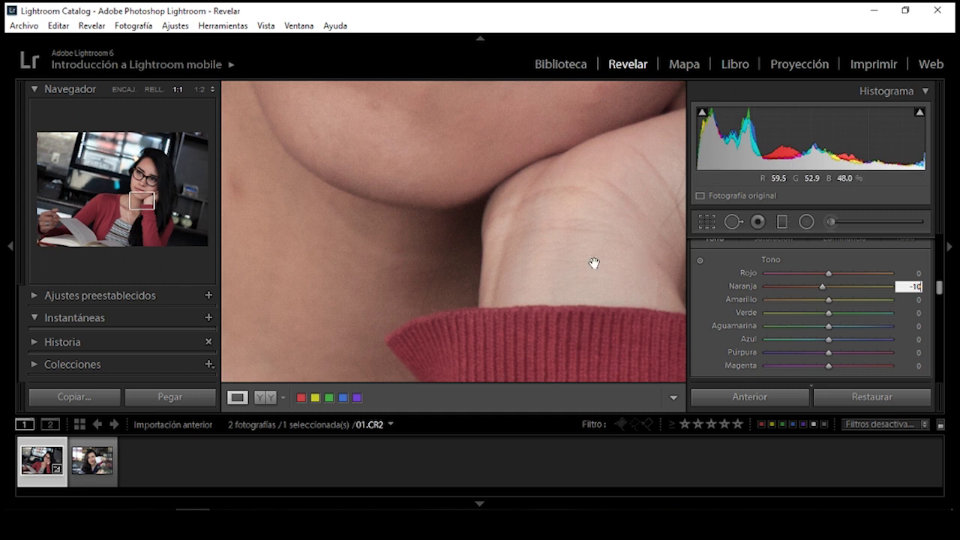
key(Return)
click(593, 266)
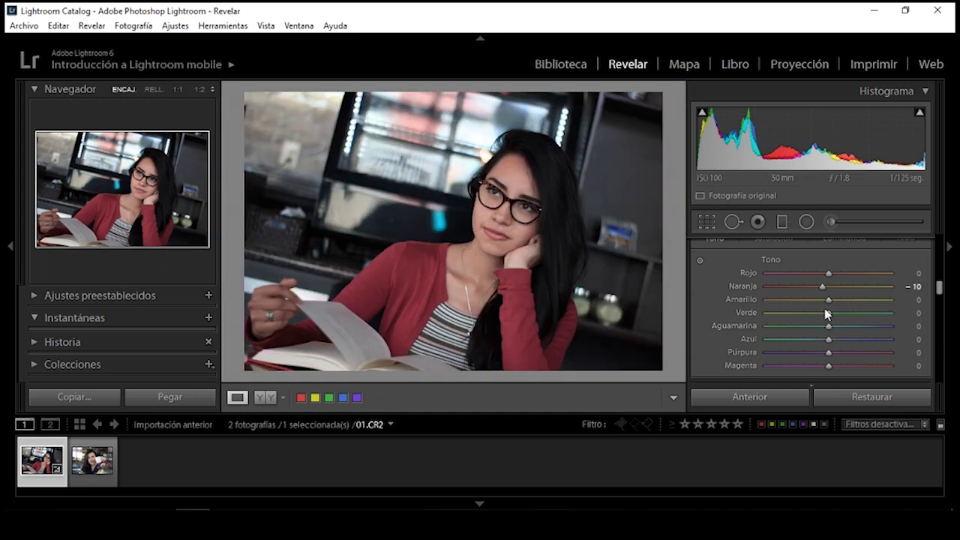
drag(829, 314, 887, 316)
scroll(940, 291, up, 2)
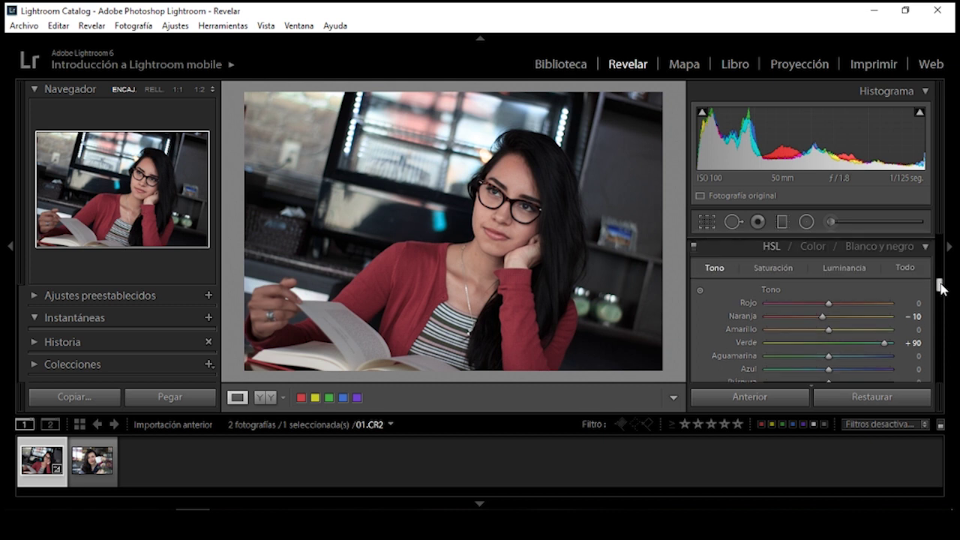
In HSL Saturation, set Orange to +30, Yellow to -100 and Blue to -70
click(787, 270)
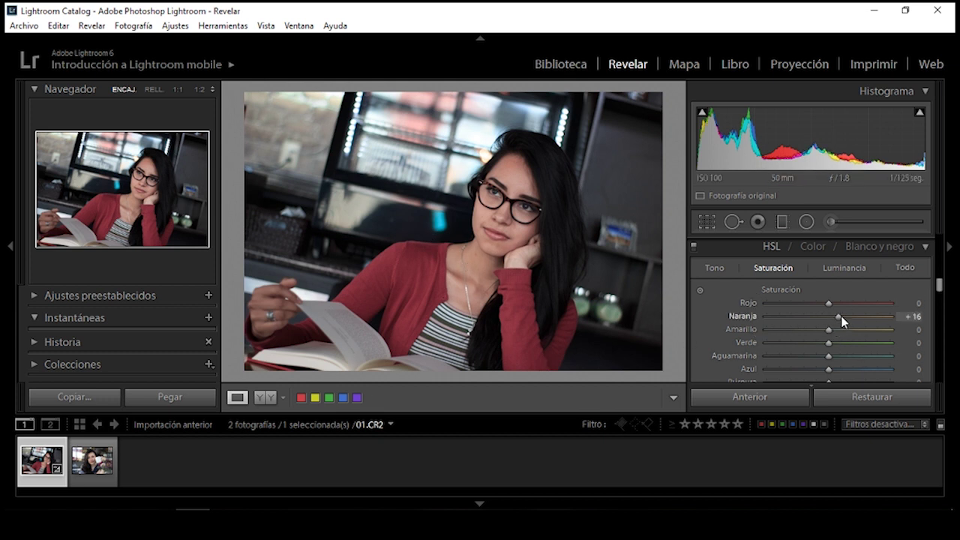
drag(841, 316, 850, 321)
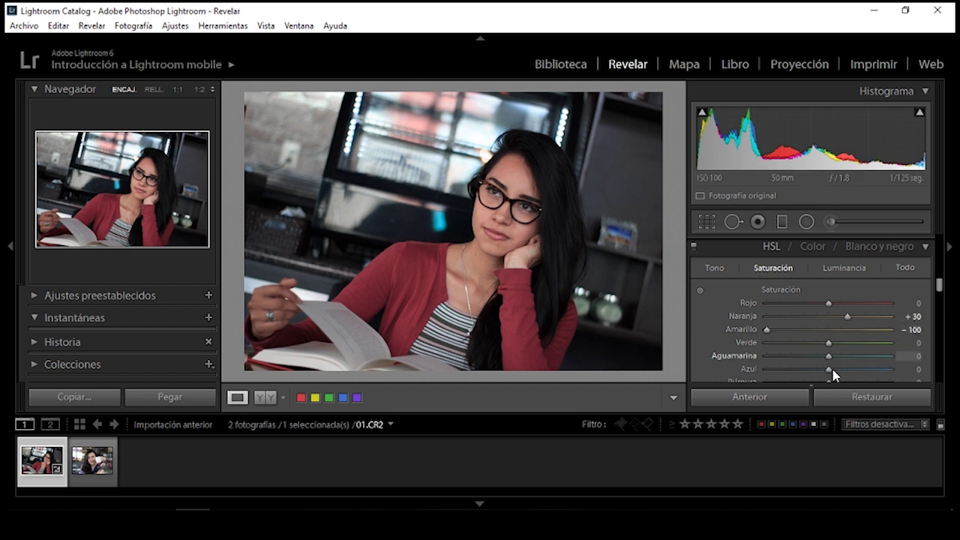
drag(829, 370, 785, 375)
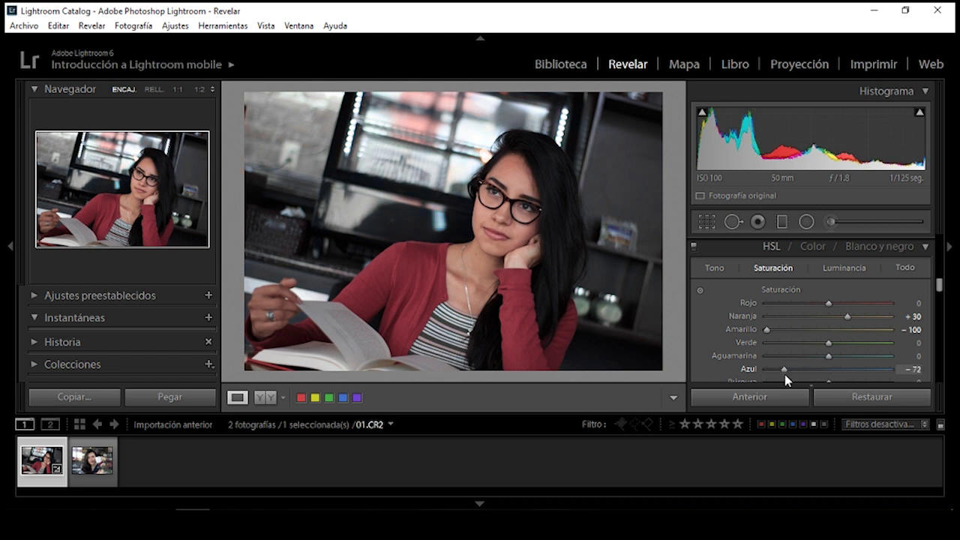
click(910, 369)
text(-70)
key(Return)
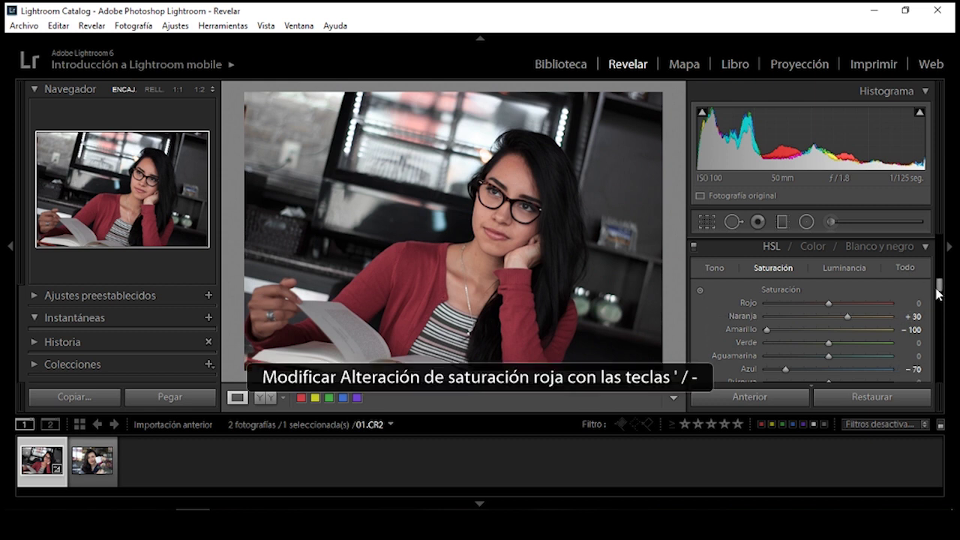
drag(938, 284, 940, 294)
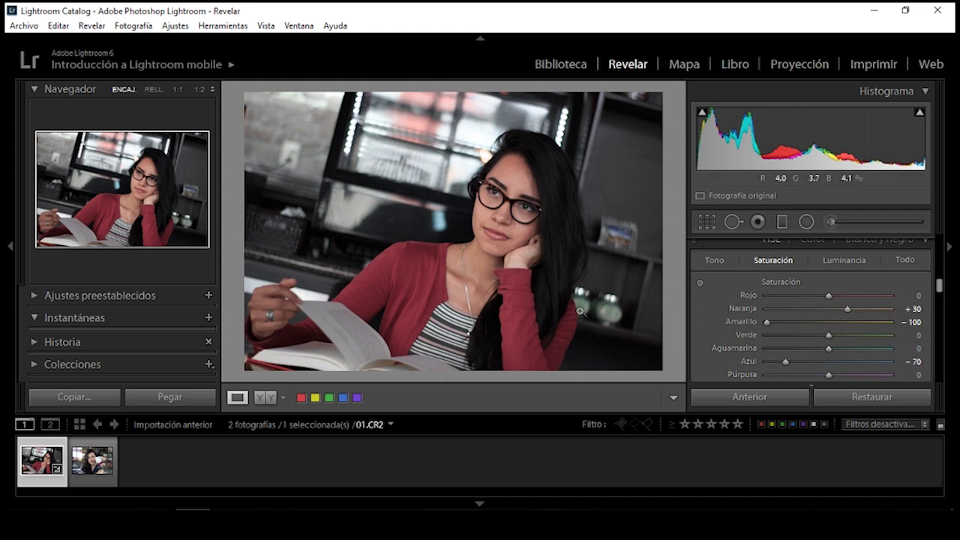
In HSL Luminance, set the Orange slider to +15, leaving other colours at 0
click(844, 261)
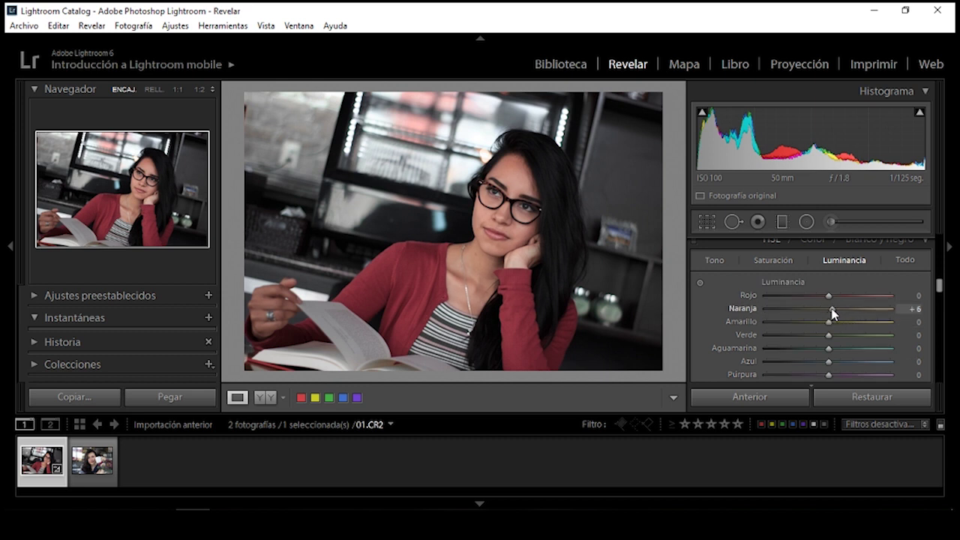
drag(833, 313, 841, 314)
drag(837, 309, 836, 309)
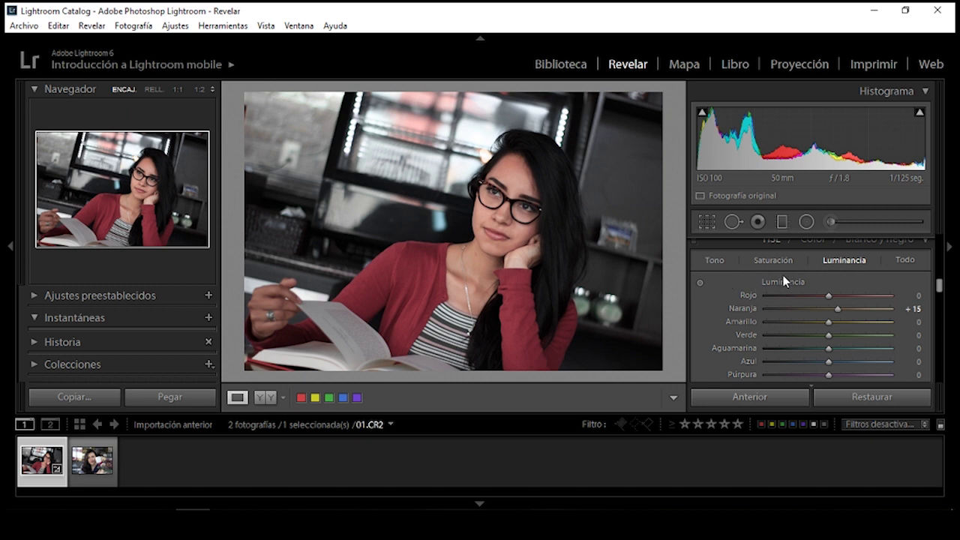
mouse_move(942, 295)
mouse_down()
mouse_move(938, 266)
mouse_move(939, 279)
mouse_up()
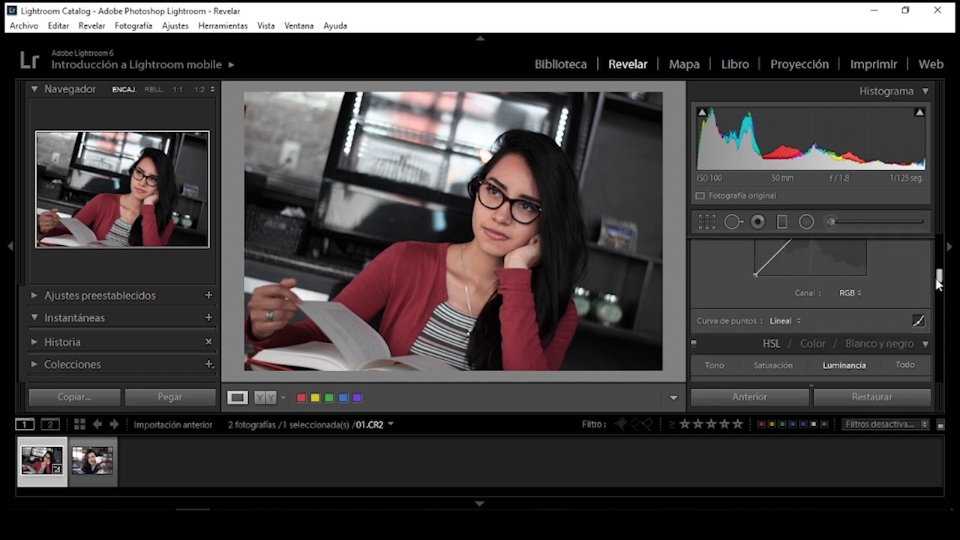
Change the Point Curve preset from Linear to Medium Contrast
click(791, 325)
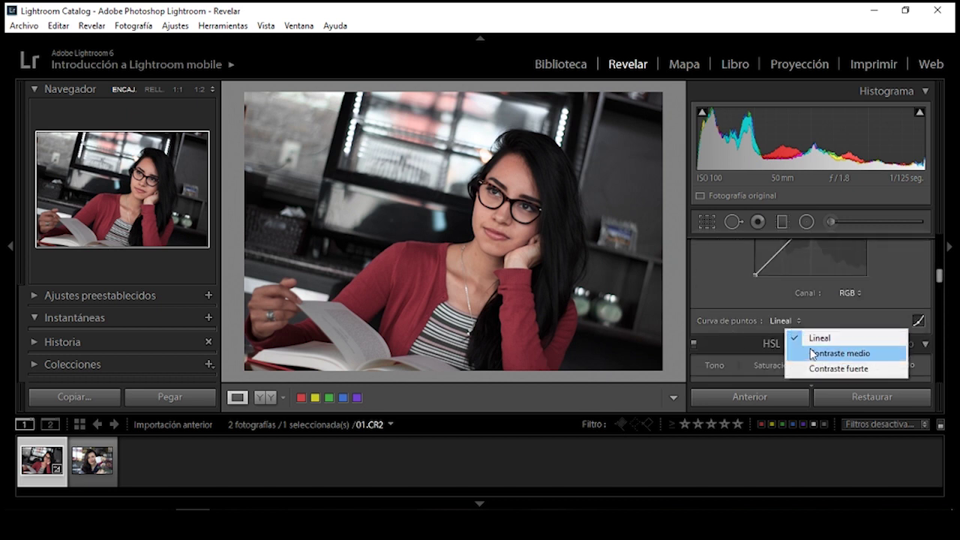
click(814, 352)
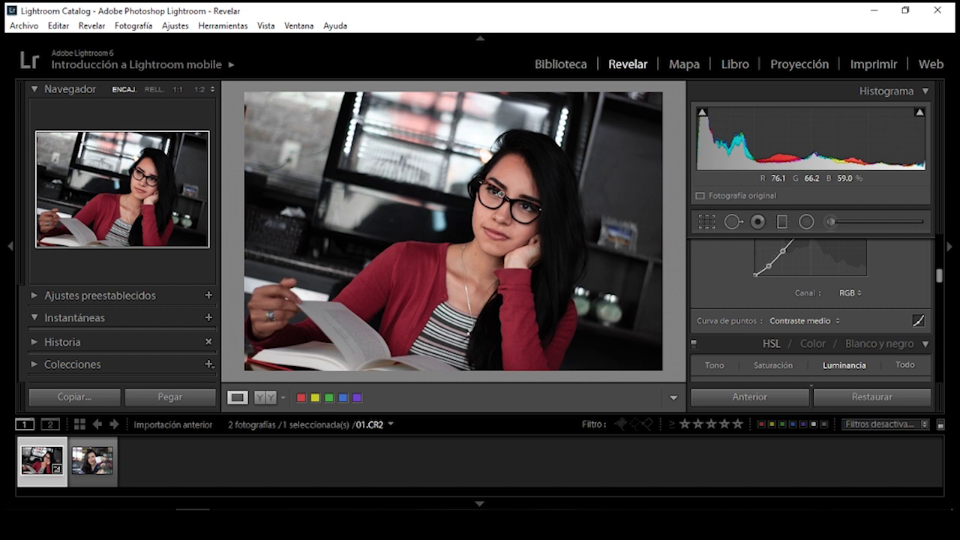
drag(939, 279, 939, 253)
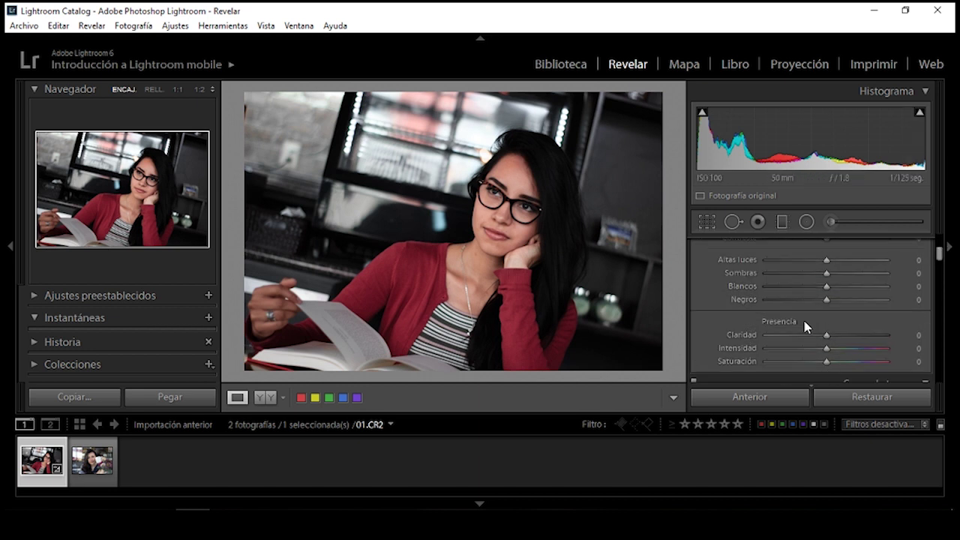
Set Clarity to +10, Saturation to -20 and Vibrance to +20, checking the face close-up
click(516, 223)
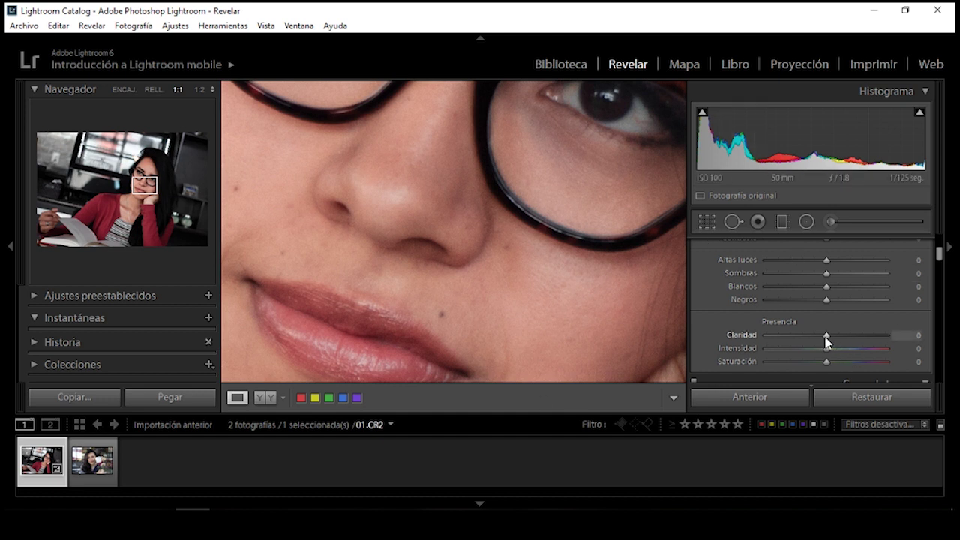
drag(825, 337, 812, 338)
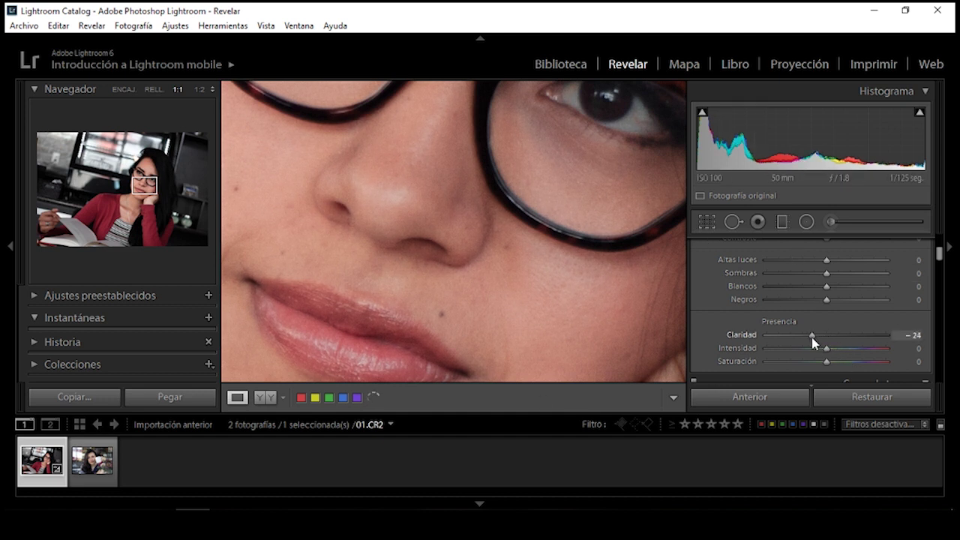
drag(810, 337, 836, 338)
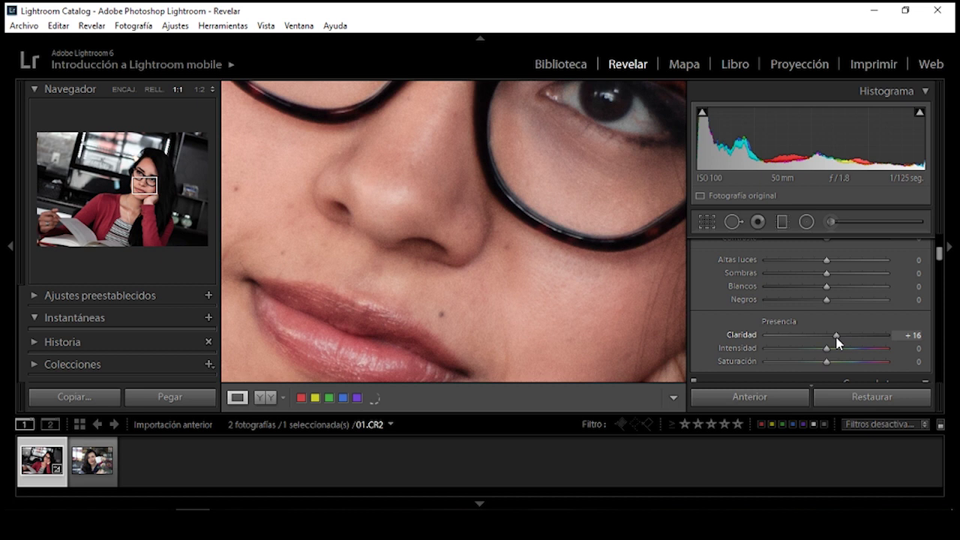
click(906, 335)
text(10)
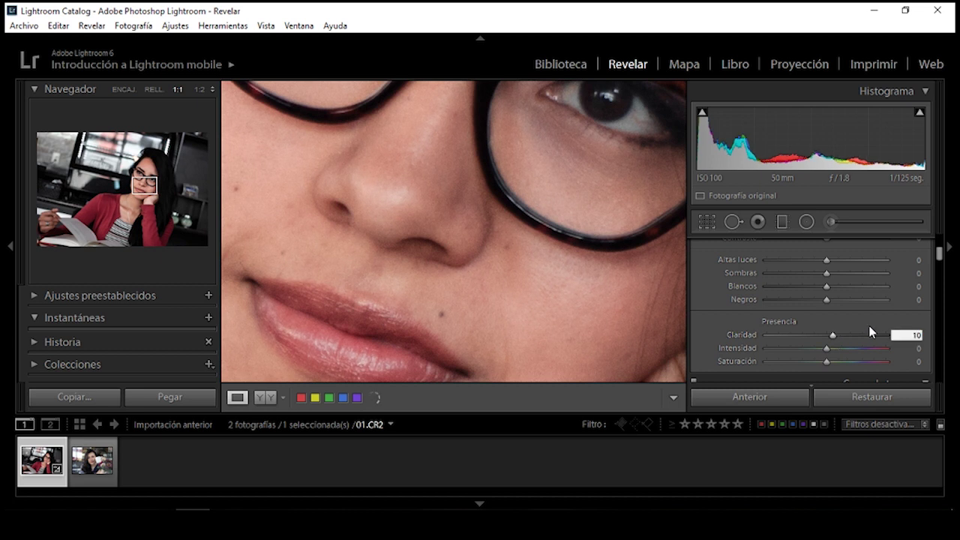
key(Return)
key(z)
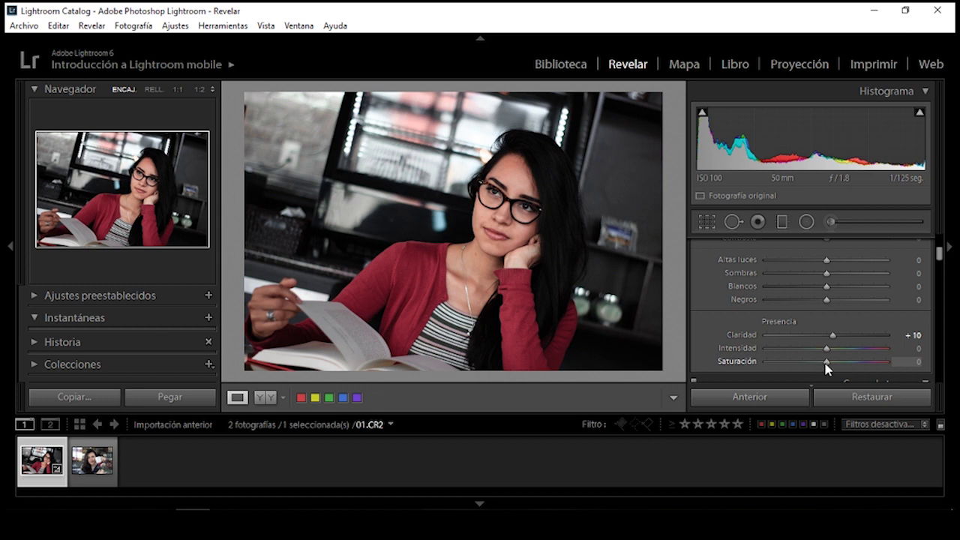
drag(820, 363, 813, 363)
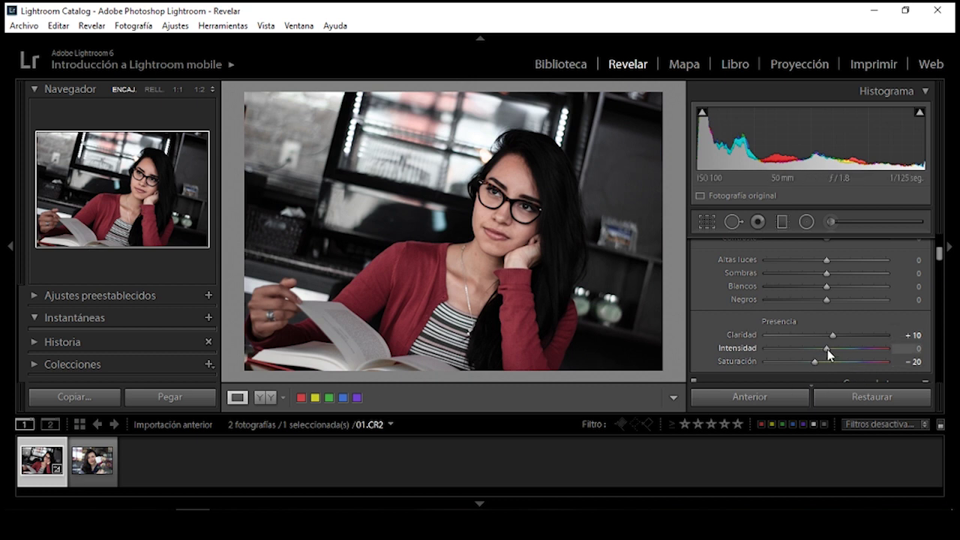
drag(831, 354, 838, 350)
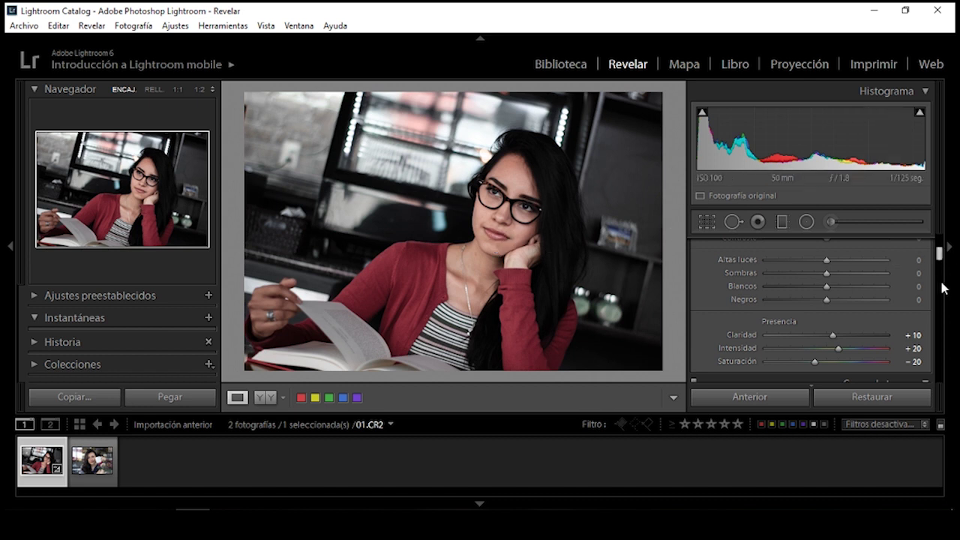
Set Blacks +20, Whites -20, Shadows +20 and Highlights -20 in the Basic panel
scroll(939, 262, up, 1)
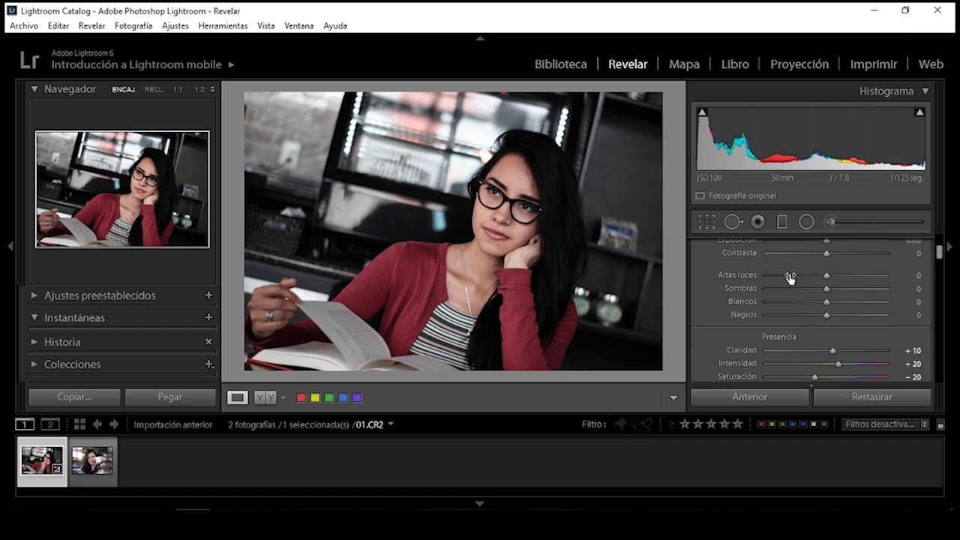
scroll(938, 251, up, 2)
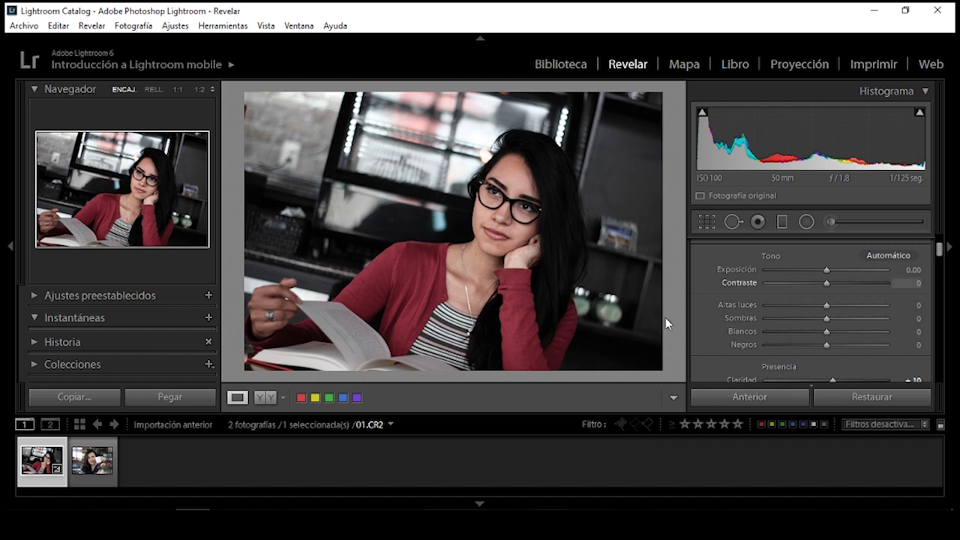
click(914, 346)
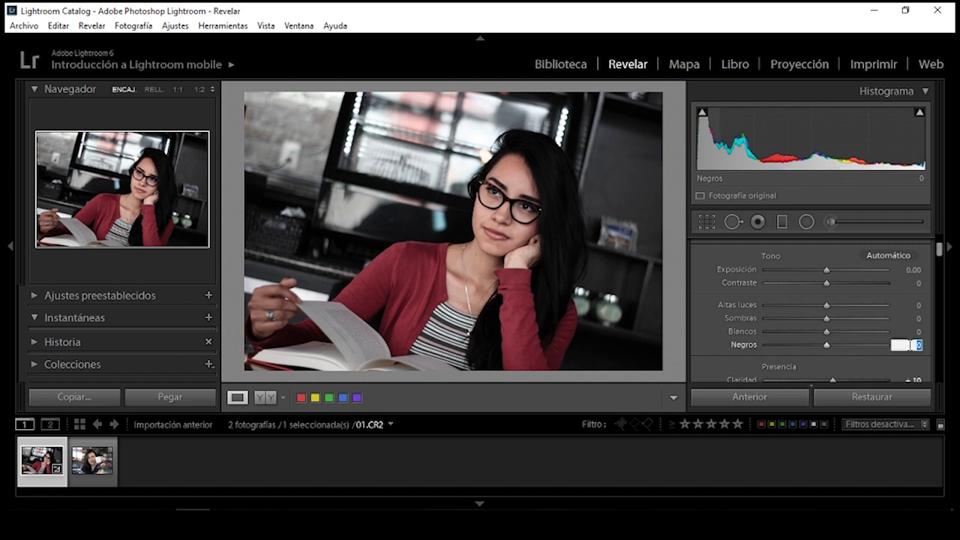
text(20)
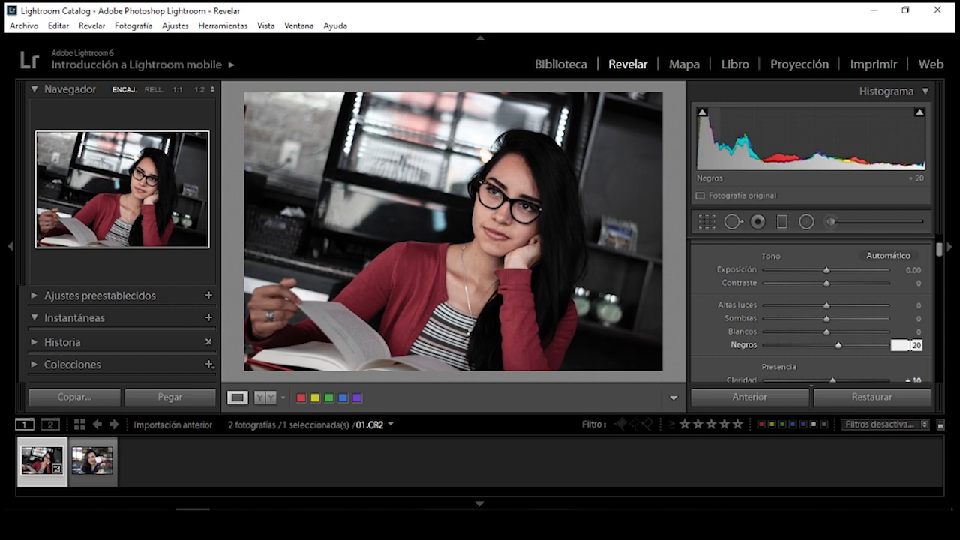
key(shift+Tab)
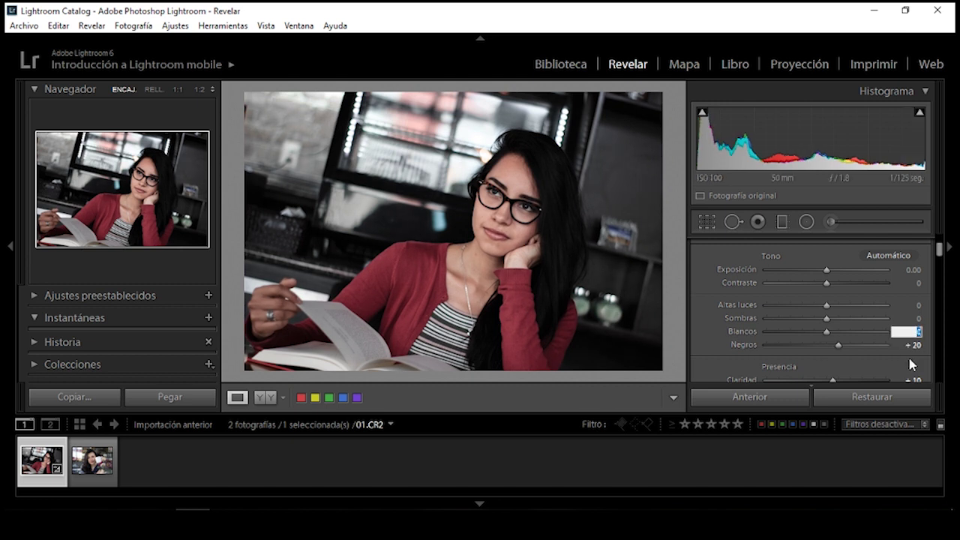
text(20)
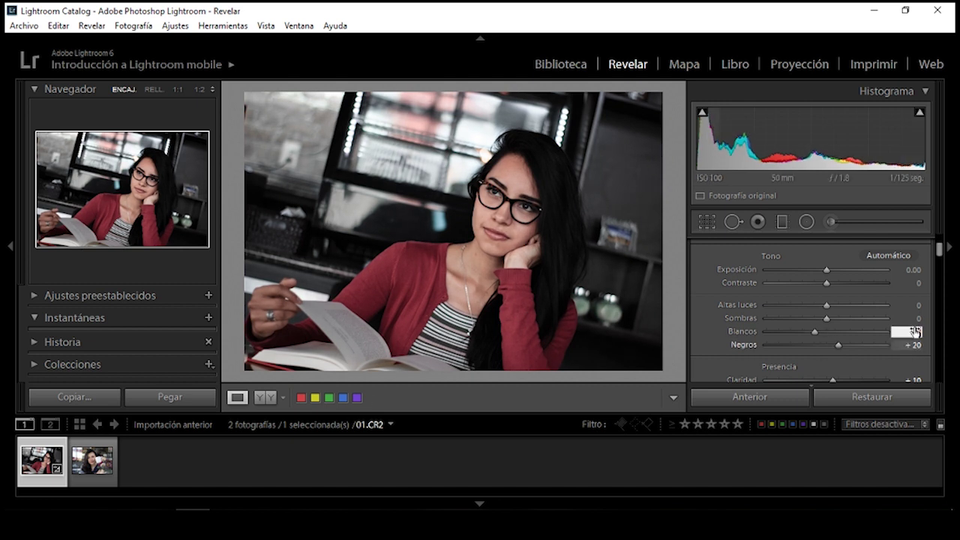
key(shift+Tab)
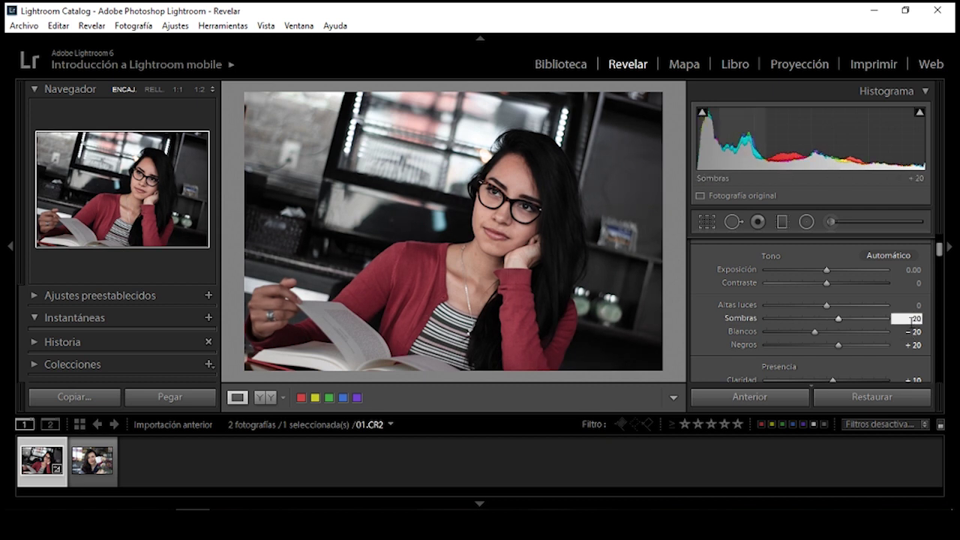
click(913, 306)
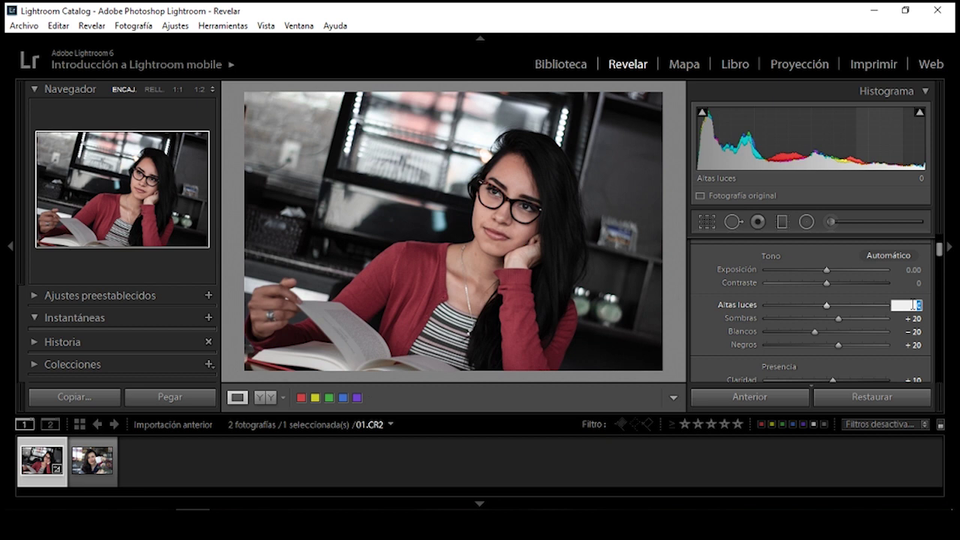
text(-20)
key(Return)
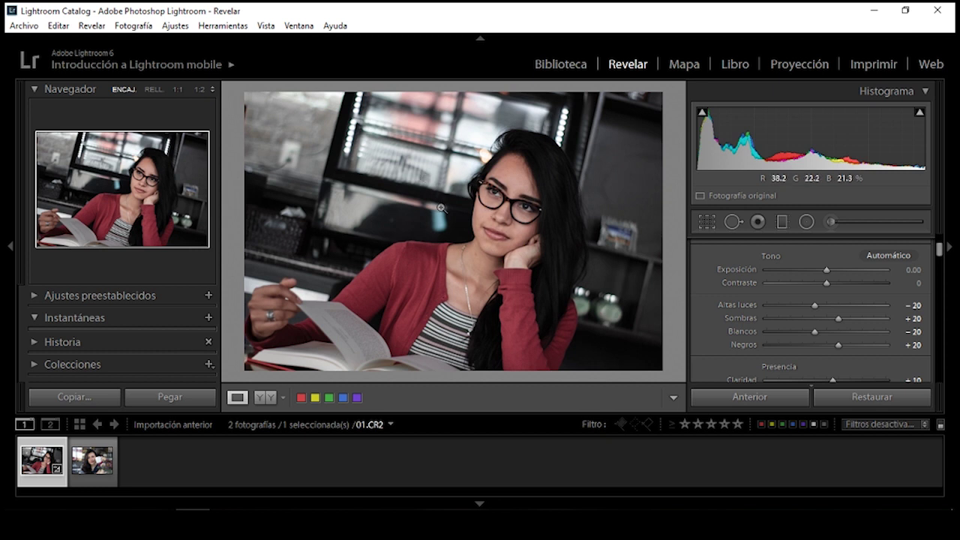
Raise Contrast to +20
drag(938, 248, 940, 254)
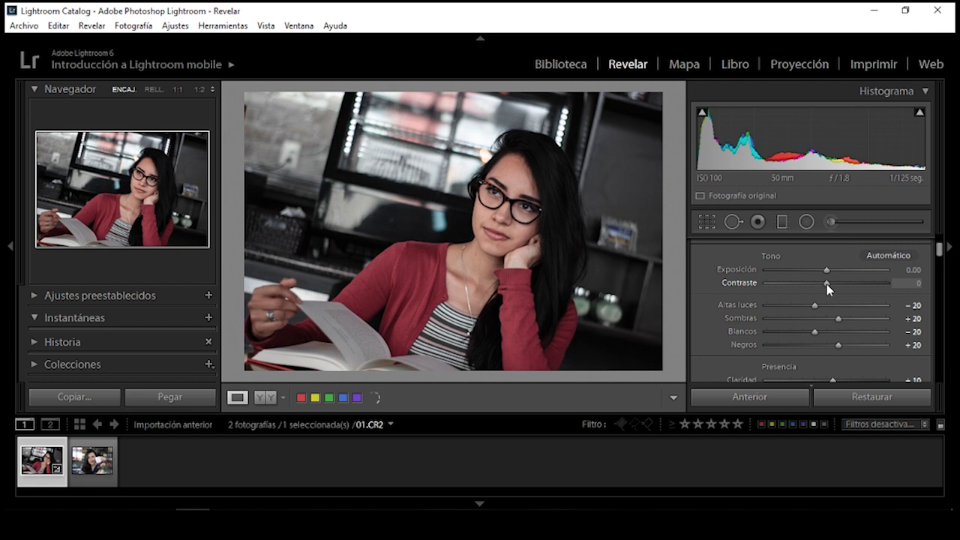
drag(829, 289, 838, 290)
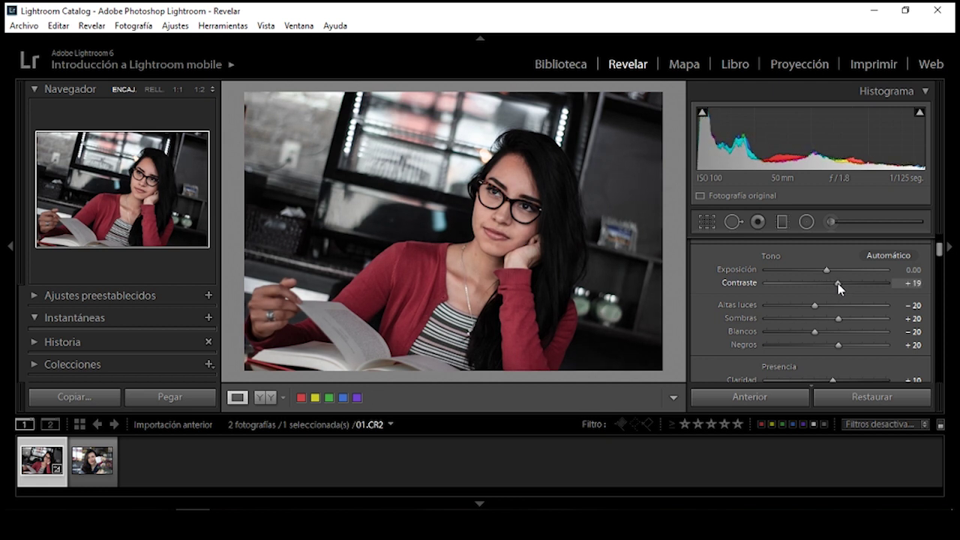
click(913, 284)
text(20)
key(Return)
scroll(937, 251, up, 2)
scroll(940, 249, up, 1)
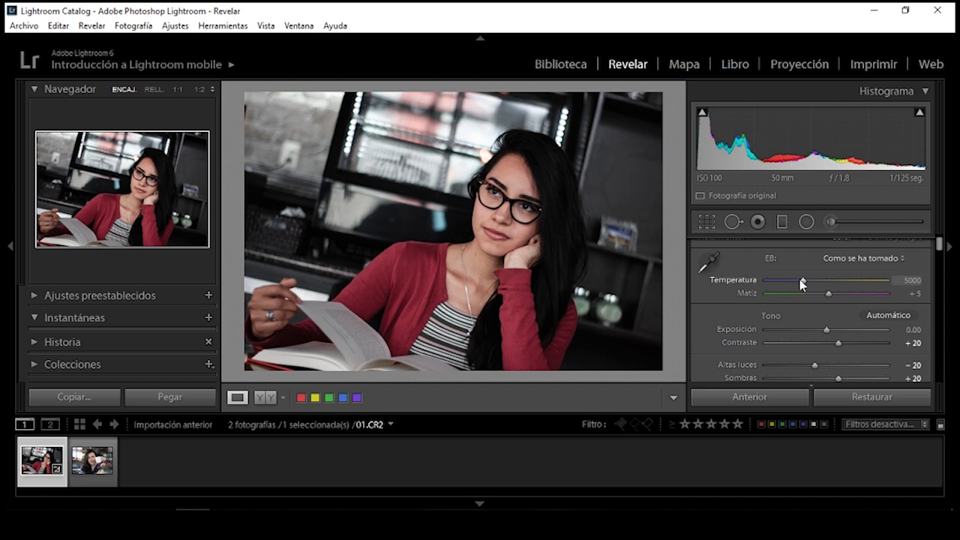
Set white balance Temperature to 4616, then reset the photo and undo the reset
drag(803, 282, 801, 287)
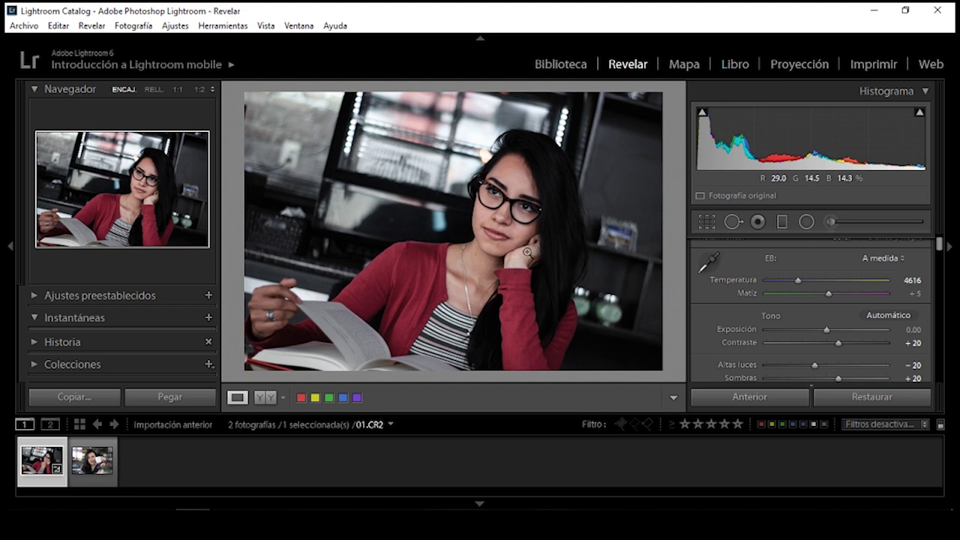
click(838, 396)
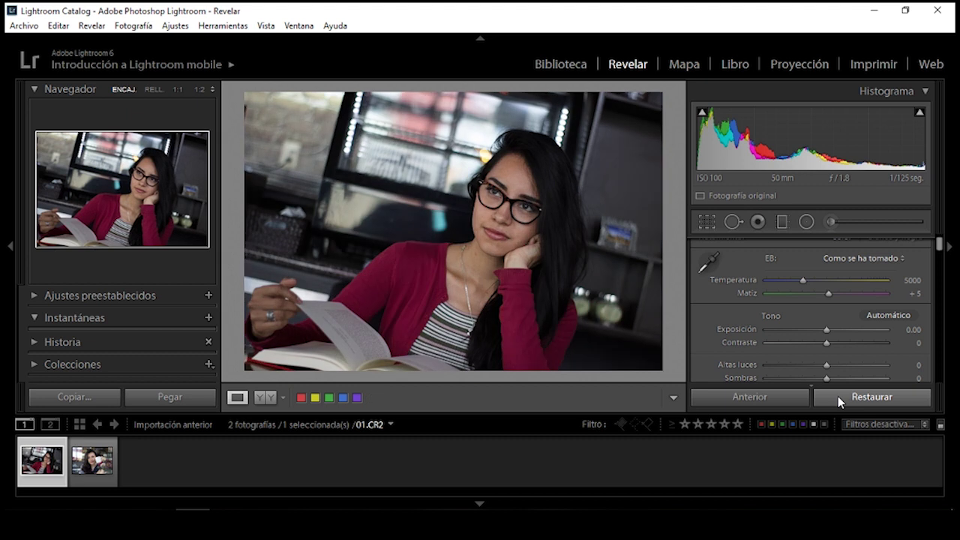
key(ctrl+z)
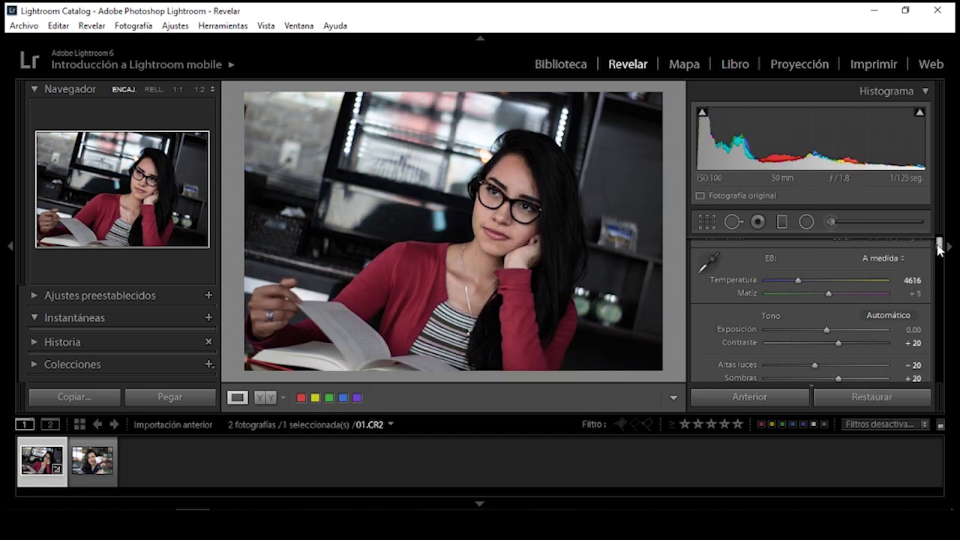
Add grain at Amount 20 to 01.CR2, checking the hair at 1:1 before fitting the view
drag(939, 250, 940, 354)
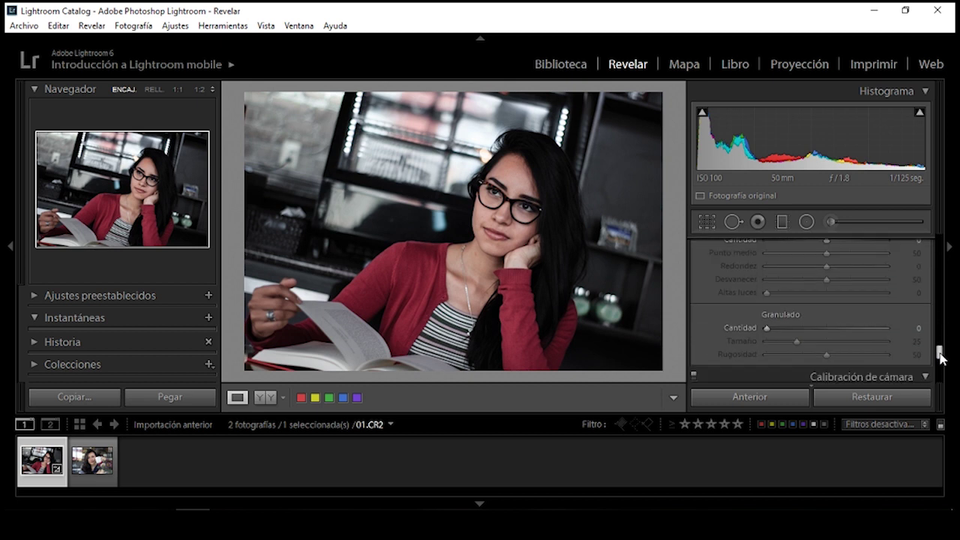
click(459, 291)
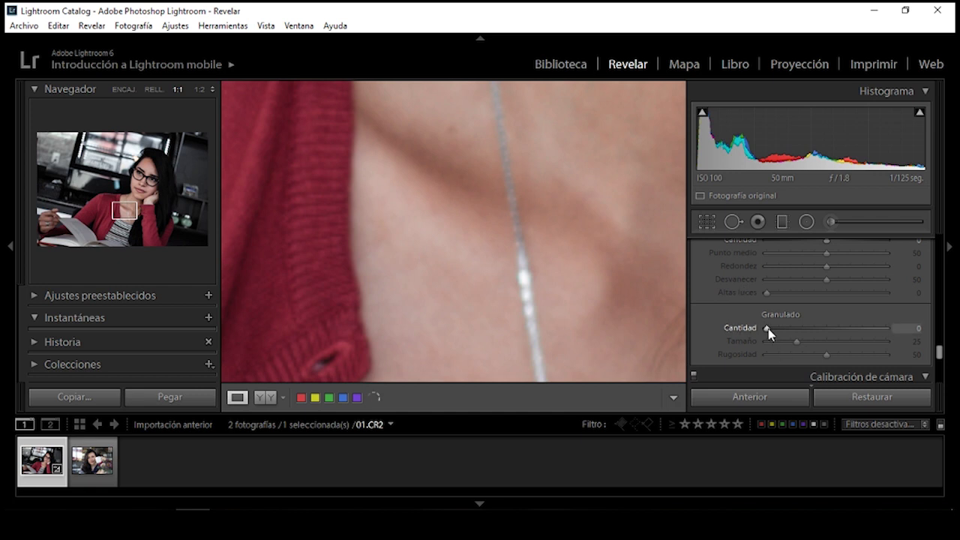
drag(654, 276, 565, 175)
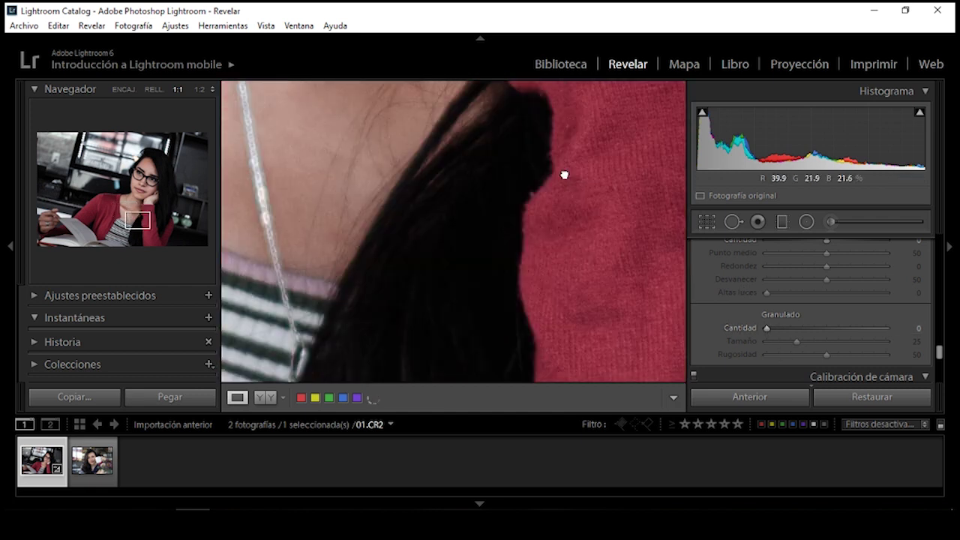
drag(780, 331, 787, 329)
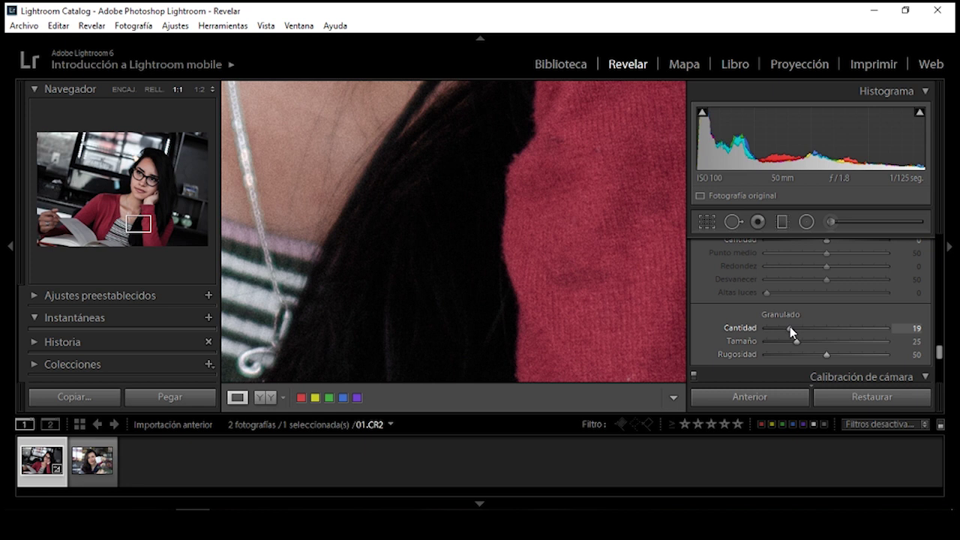
click(498, 274)
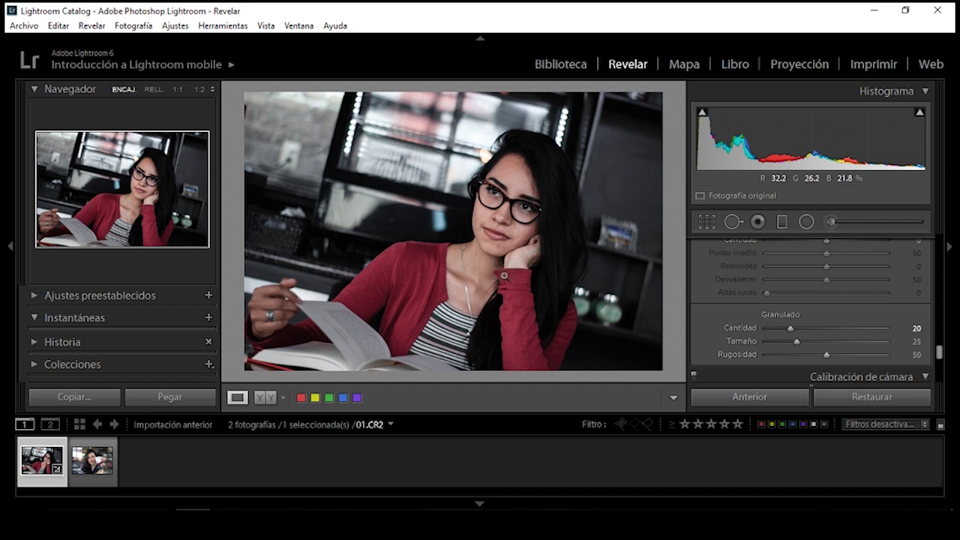
Select 02.CR2 and set calibration red saturation -71, green hue +71, blue saturation +23
click(109, 484)
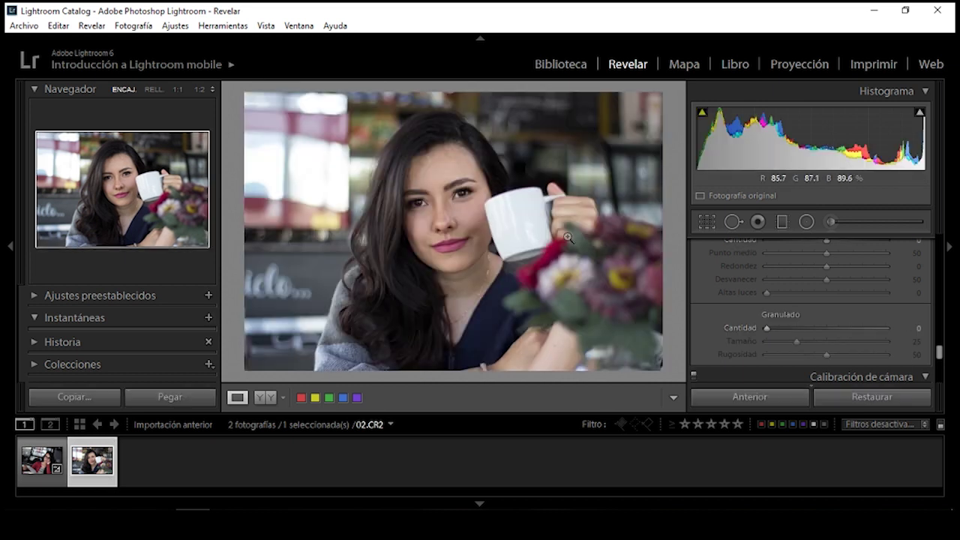
drag(939, 351, 940, 384)
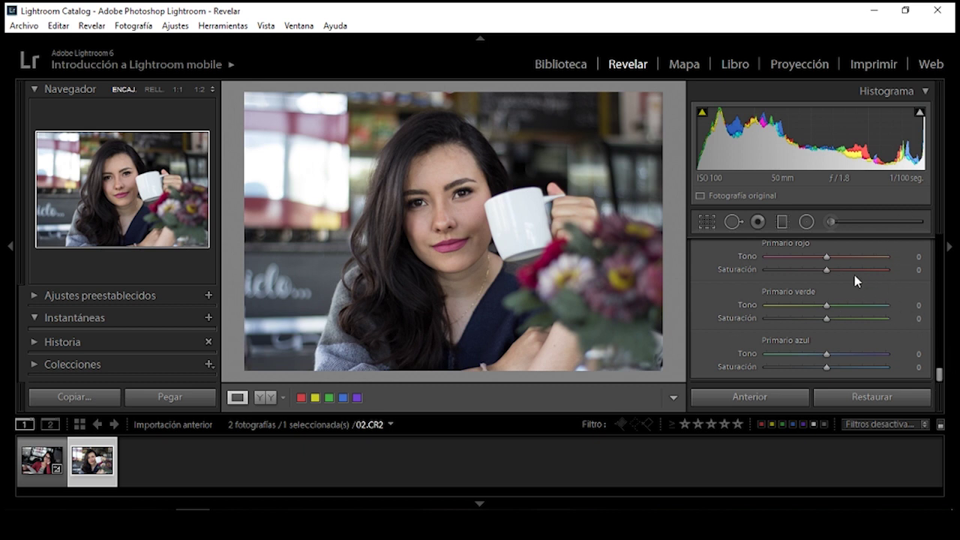
drag(827, 273, 783, 276)
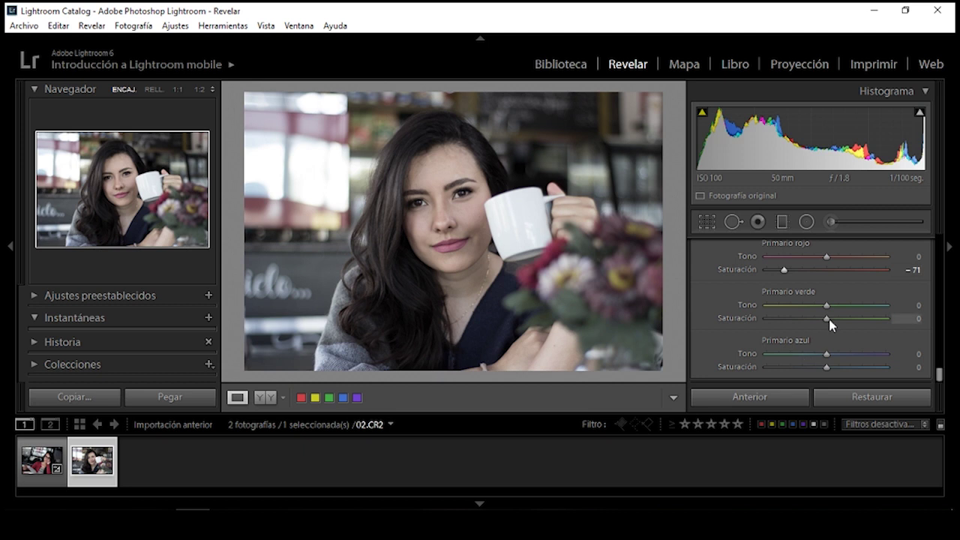
mouse_move(829, 319)
mouse_down()
mouse_move(853, 319)
mouse_move(831, 323)
mouse_move(827, 308)
mouse_move(871, 306)
mouse_up()
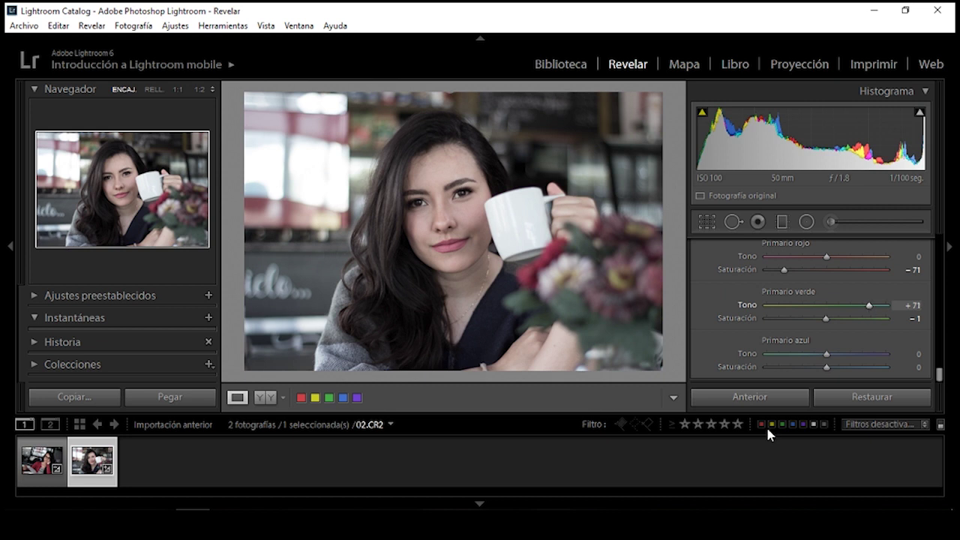
drag(827, 367, 840, 367)
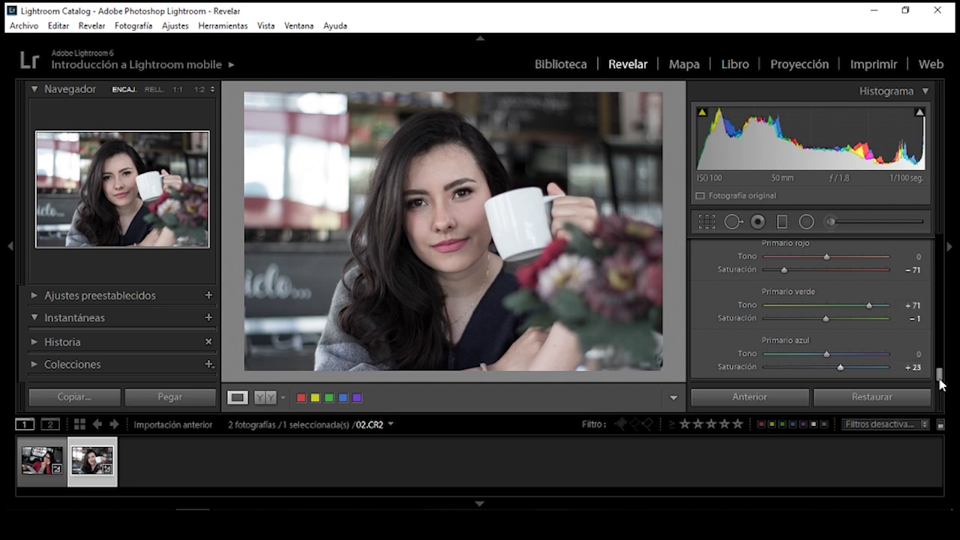
Set the camera calibration profile to Camera Landscape
drag(941, 379, 938, 361)
click(872, 371)
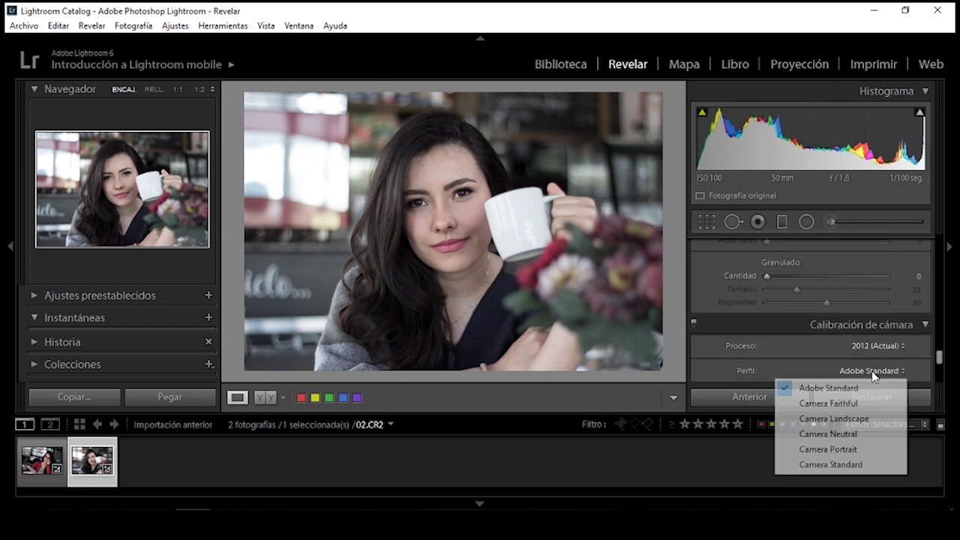
click(850, 419)
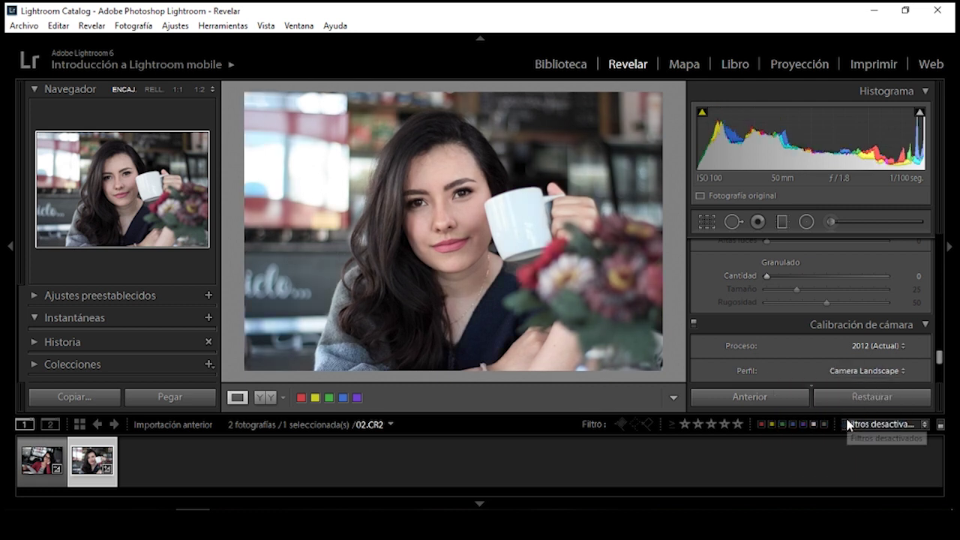
drag(940, 358, 940, 284)
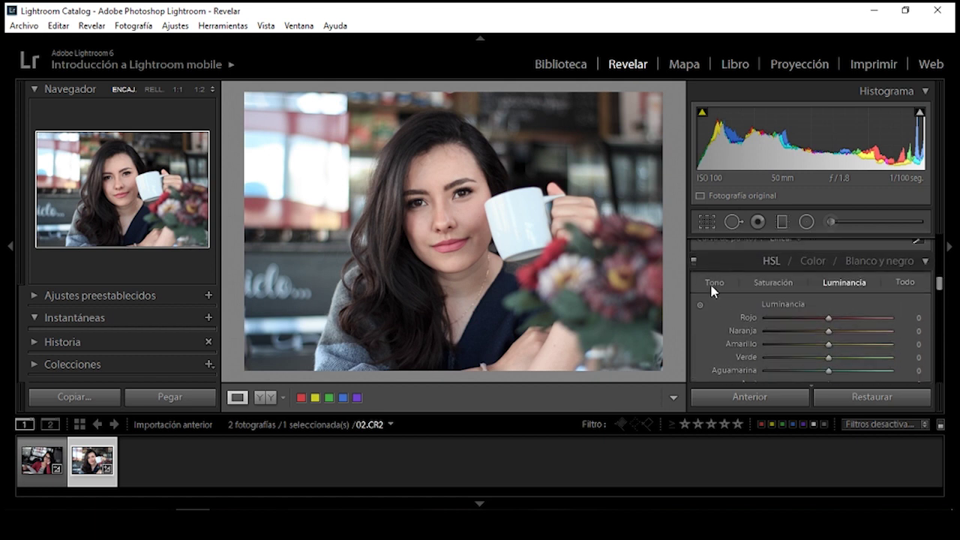
Shift the orange hue slightly in the HSL Hue sliders
click(711, 287)
drag(939, 285, 940, 294)
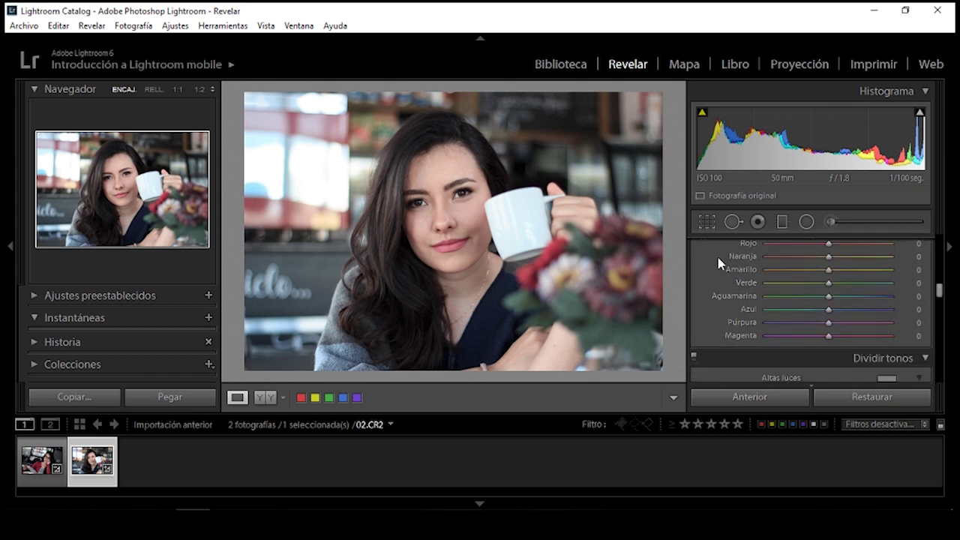
drag(829, 257, 884, 297)
scroll(938, 285, up, 2)
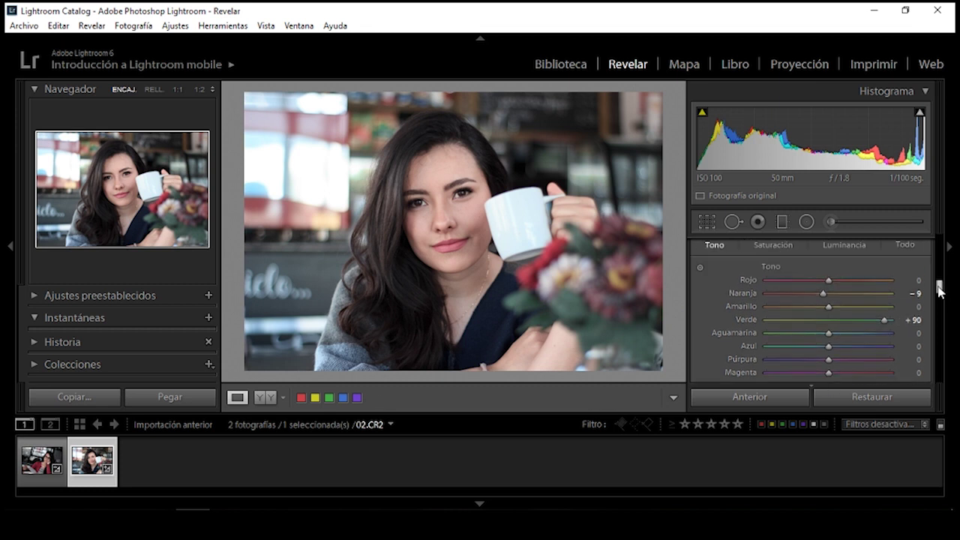
Set HSL saturation to orange +25, yellow -100 and blue -75
click(780, 267)
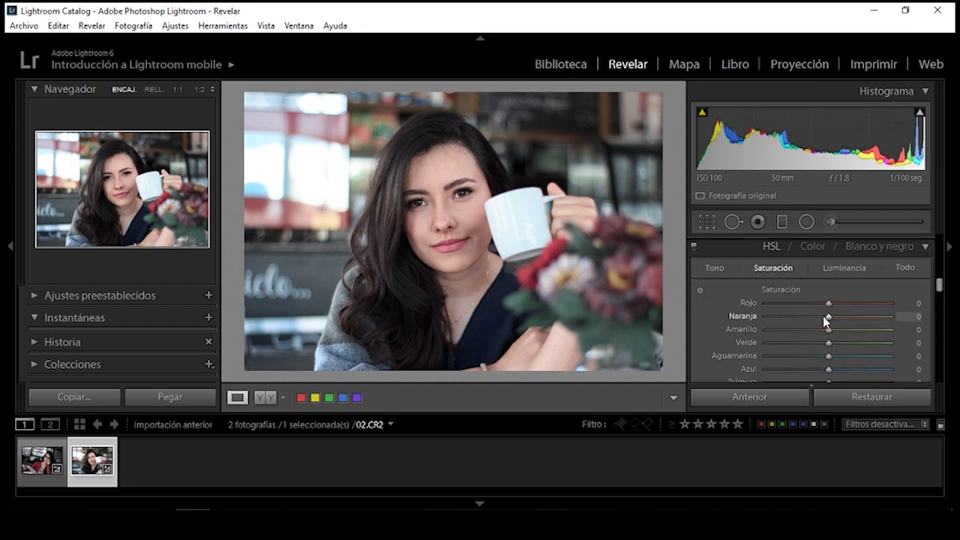
drag(823, 316, 842, 321)
drag(845, 321, 710, 338)
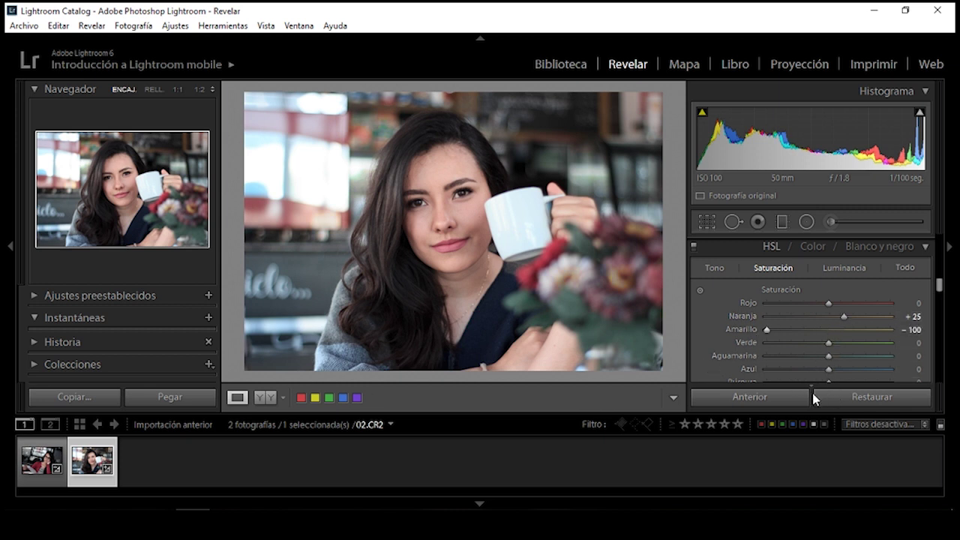
drag(829, 369, 781, 373)
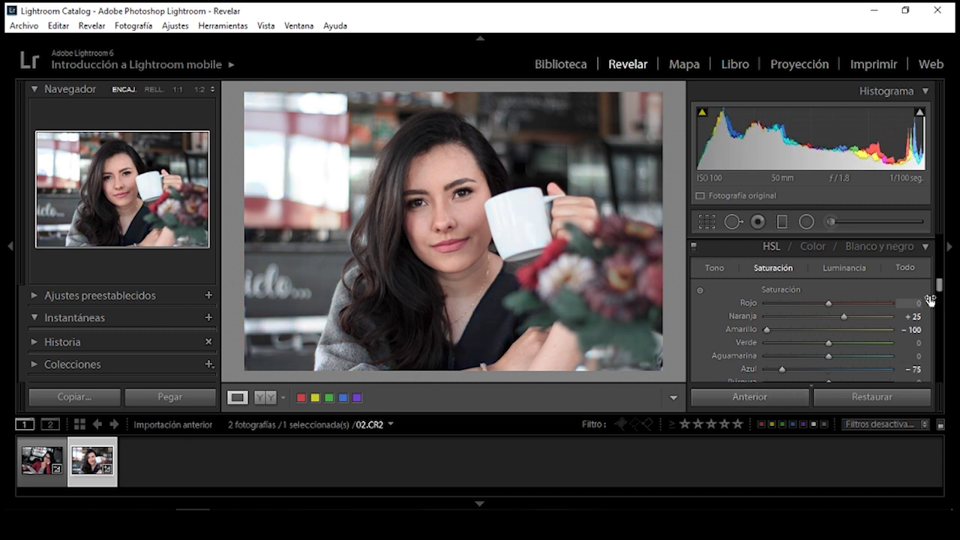
click(855, 271)
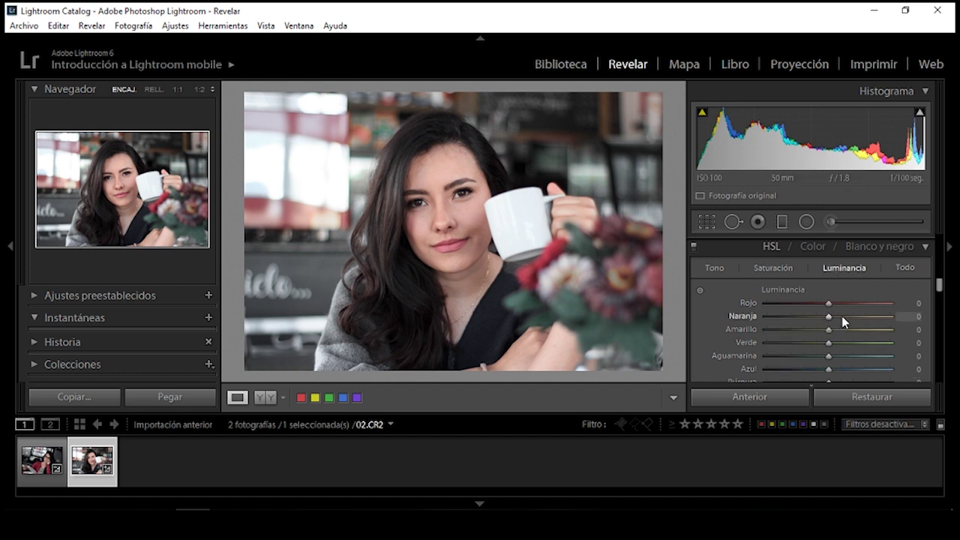
Apply the Medium Contrast point-curve preset to the tone curve
drag(934, 289, 939, 273)
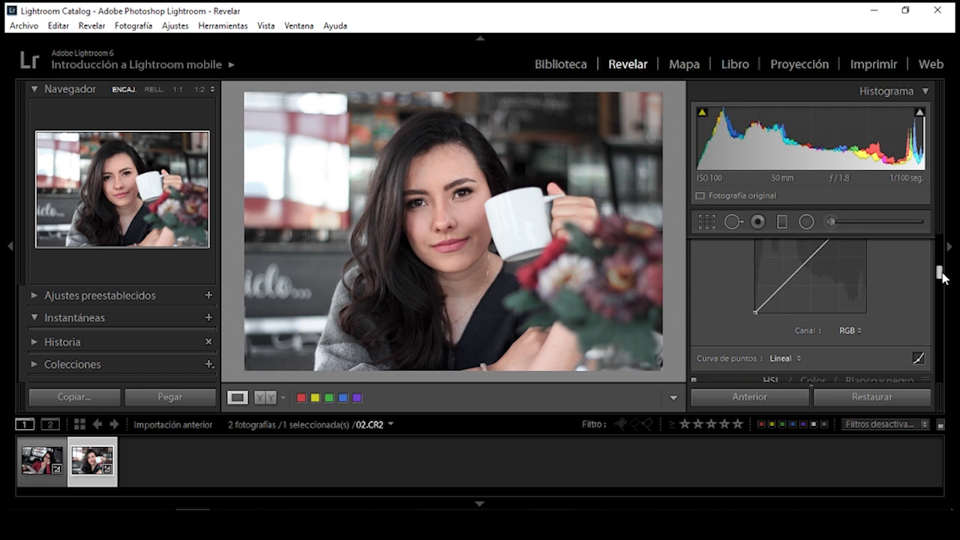
click(784, 351)
click(817, 381)
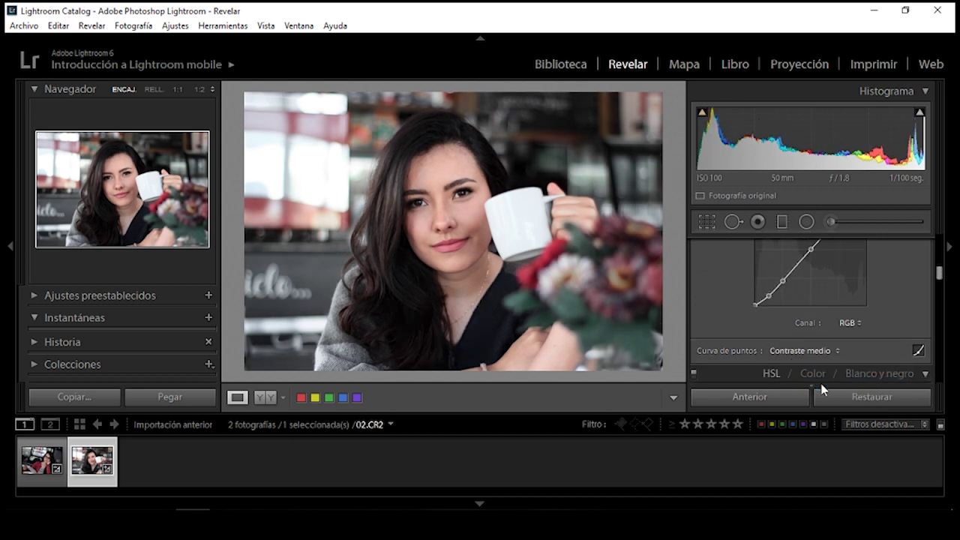
Set presence to clarity +9, vibrance +22 and saturation -21
scroll(940, 271, up, 3)
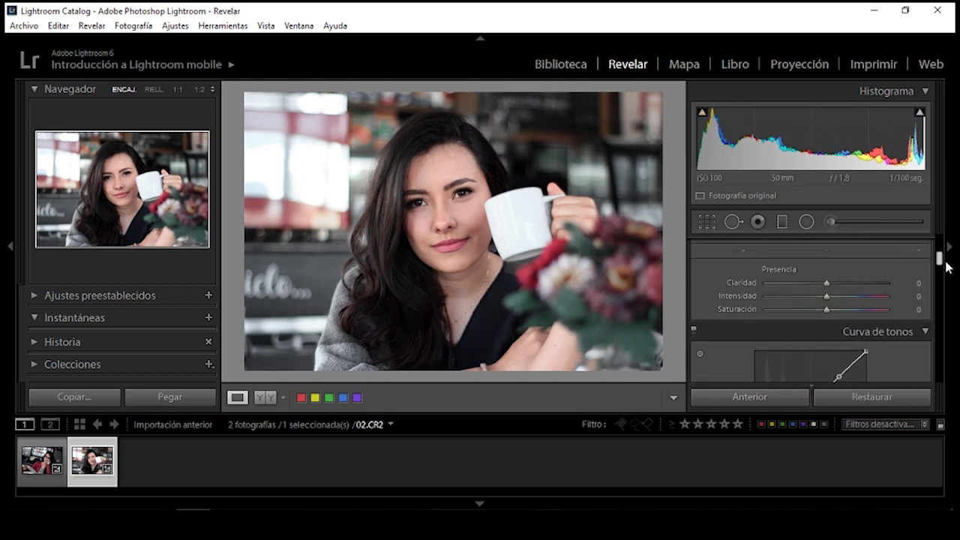
drag(826, 305, 832, 305)
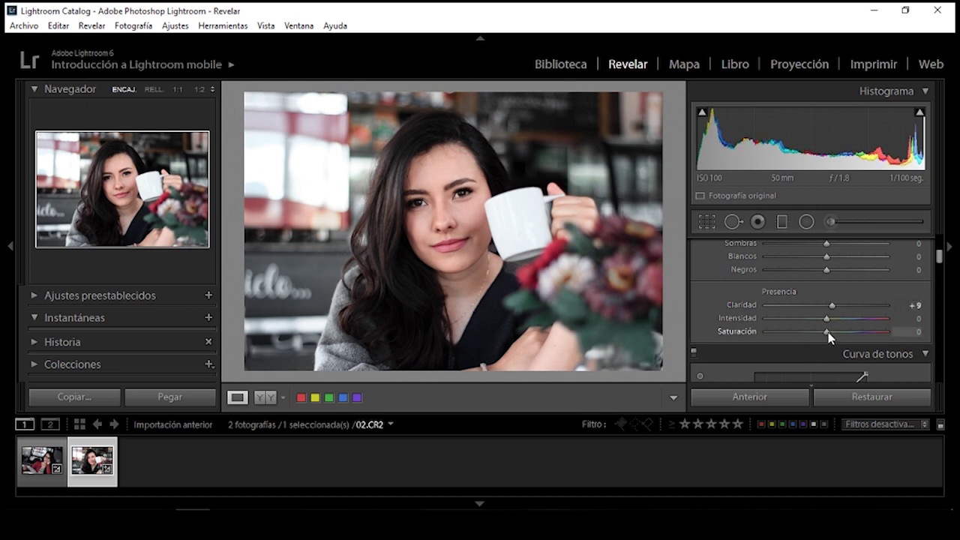
mouse_move(827, 332)
mouse_down()
mouse_move(812, 332)
mouse_move(847, 324)
mouse_up()
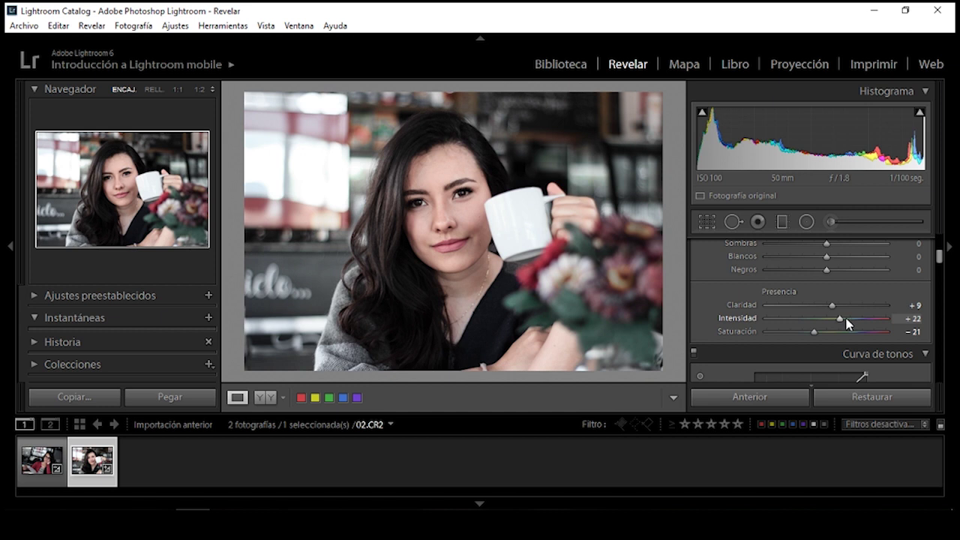
scroll(936, 263, up, 3)
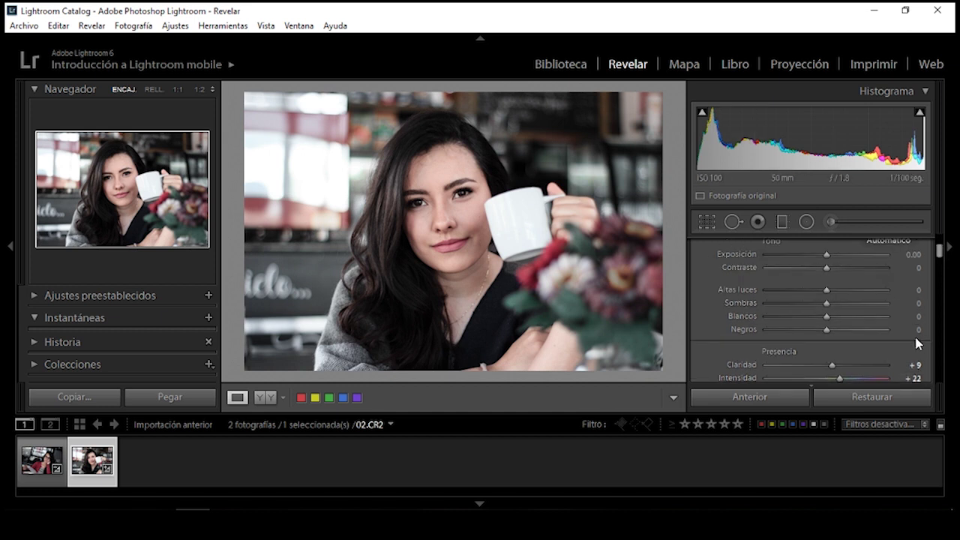
Set blacks +20, whites -20, shadows +20, highlights -20 and contrast +20 in Basic
click(917, 331)
text(2)
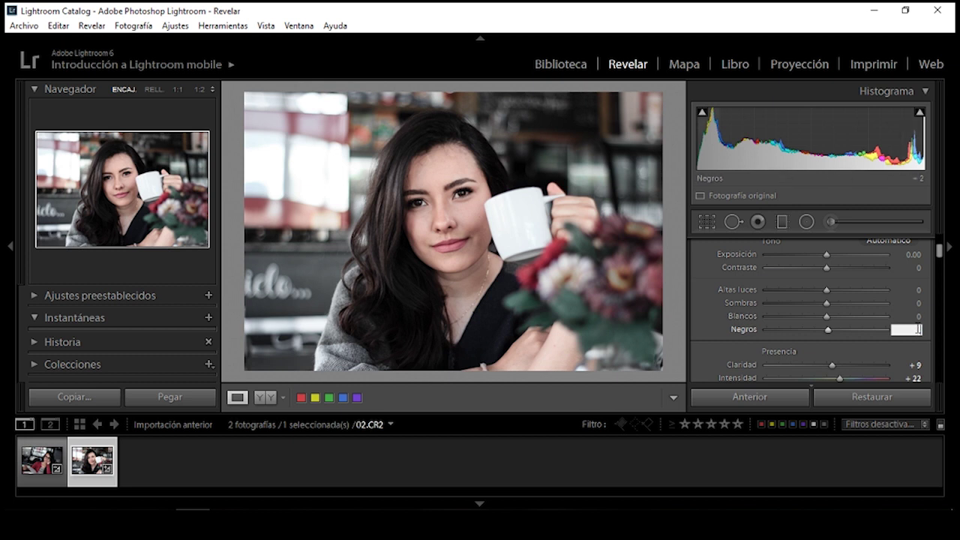
text(0)
click(917, 316)
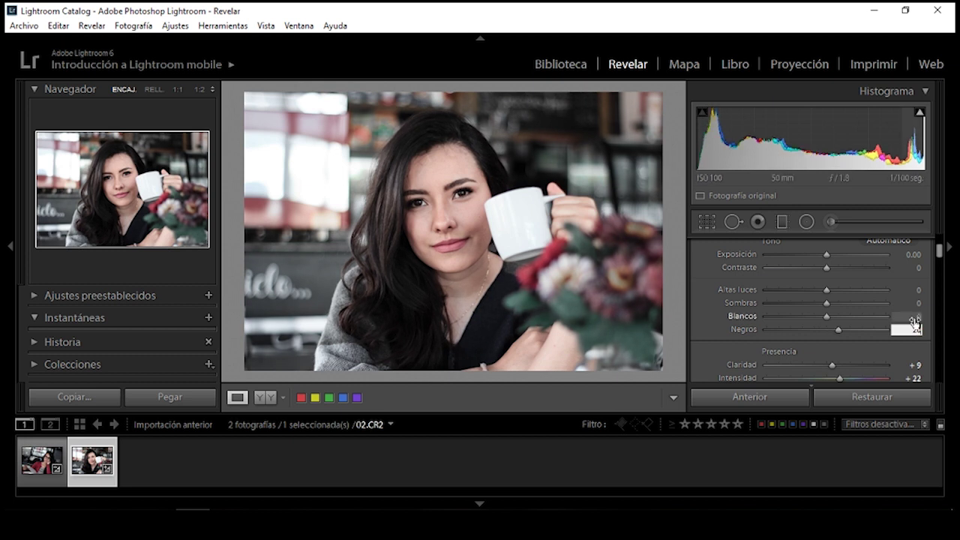
text(-2)
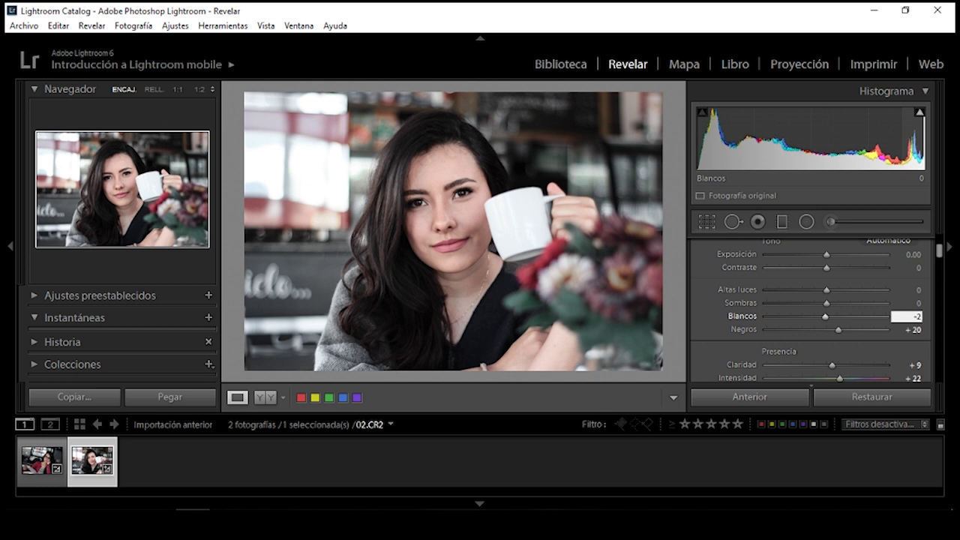
text(0)
click(901, 303)
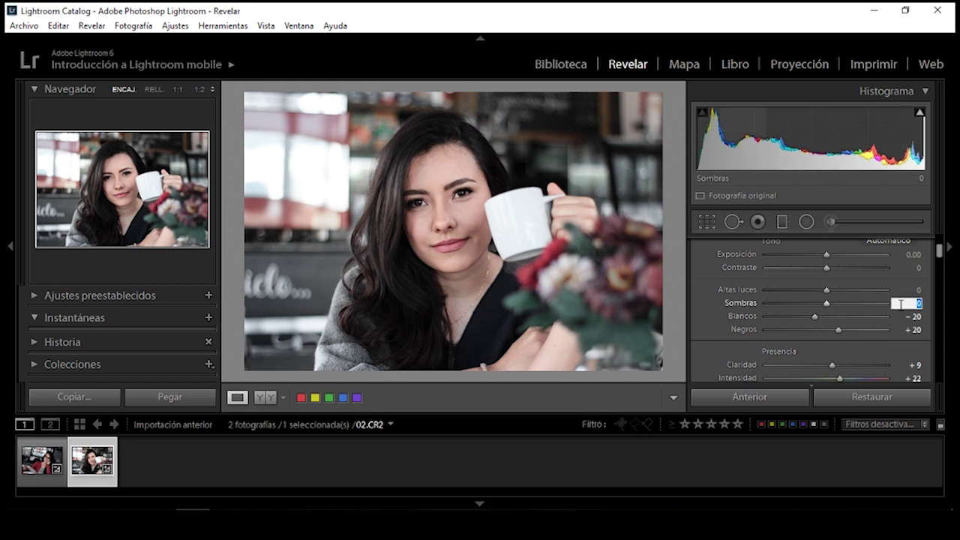
text(20)
key(Return)
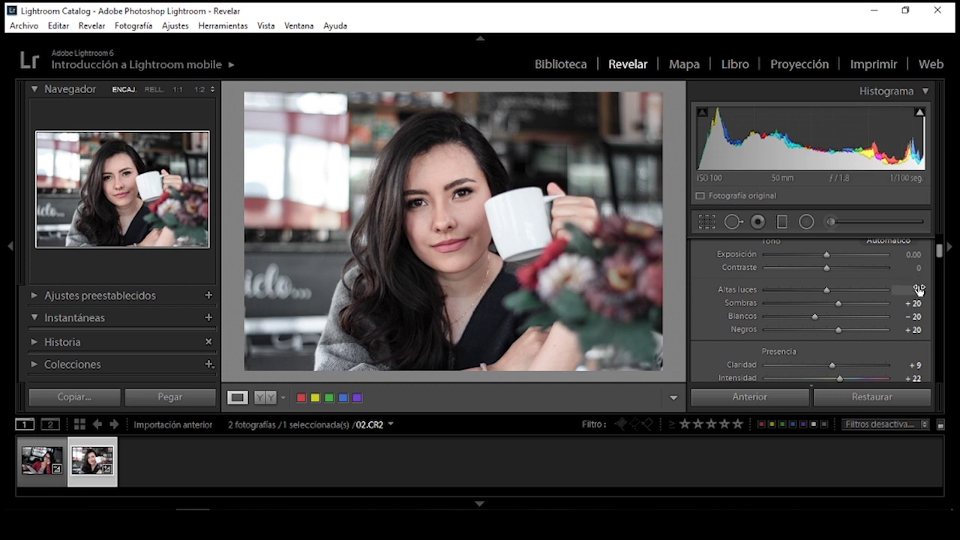
click(919, 289)
text(-20)
key(Return)
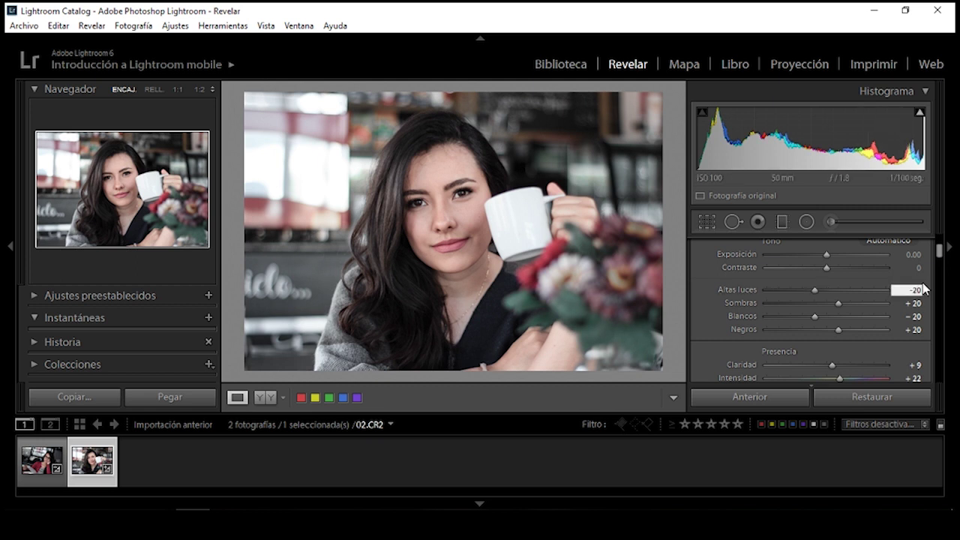
scroll(943, 251, up, 1)
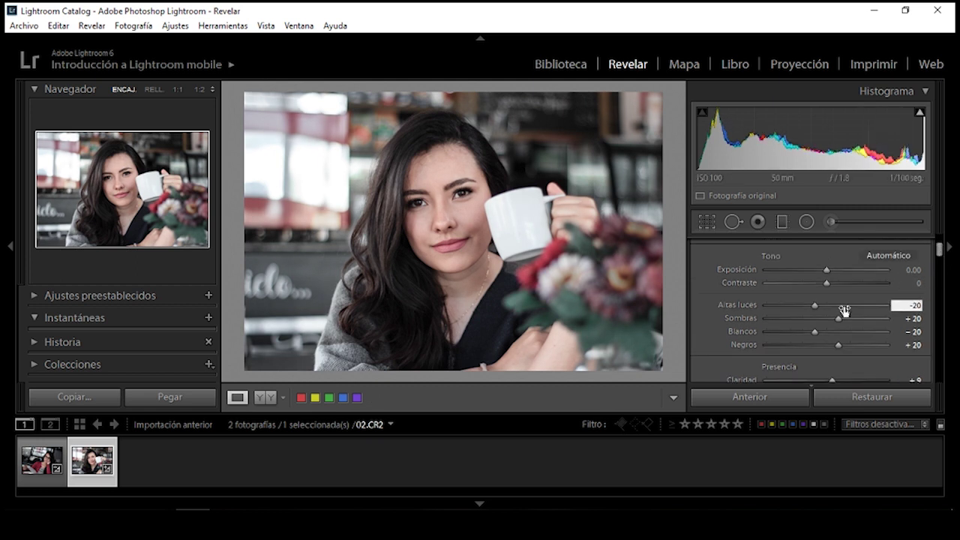
drag(827, 288, 840, 288)
Warm the white balance to a custom 5488 temperature, undoing a brief full reset
scroll(943, 251, up, 1)
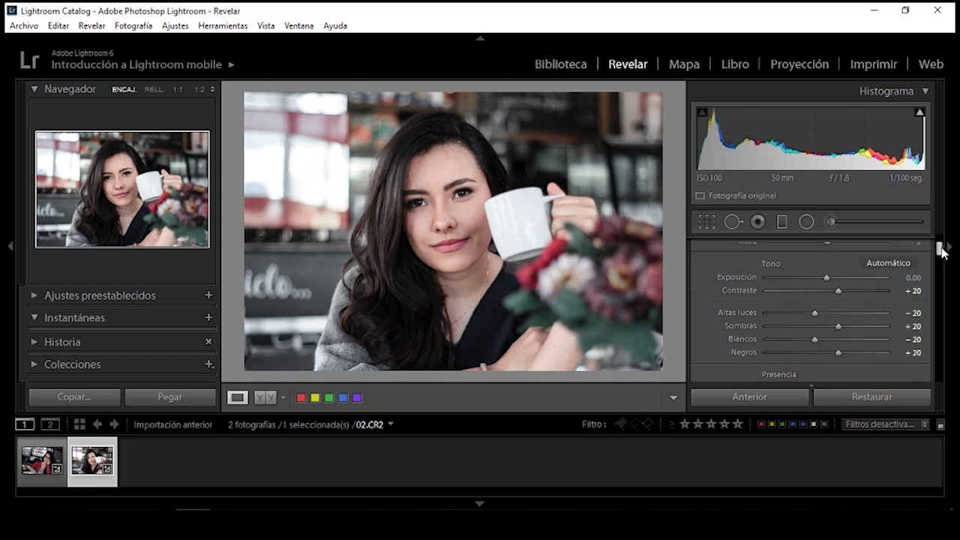
scroll(943, 251, up, 5)
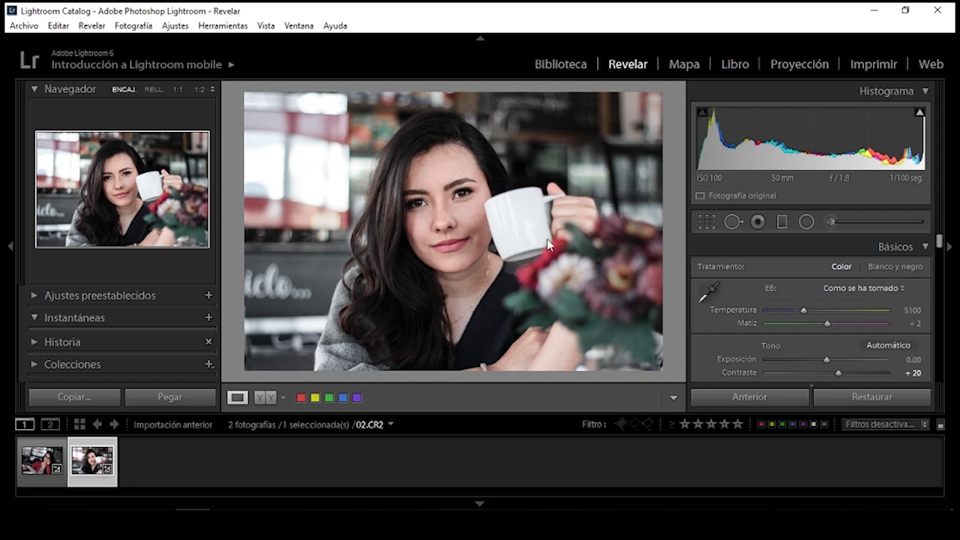
drag(805, 312, 812, 316)
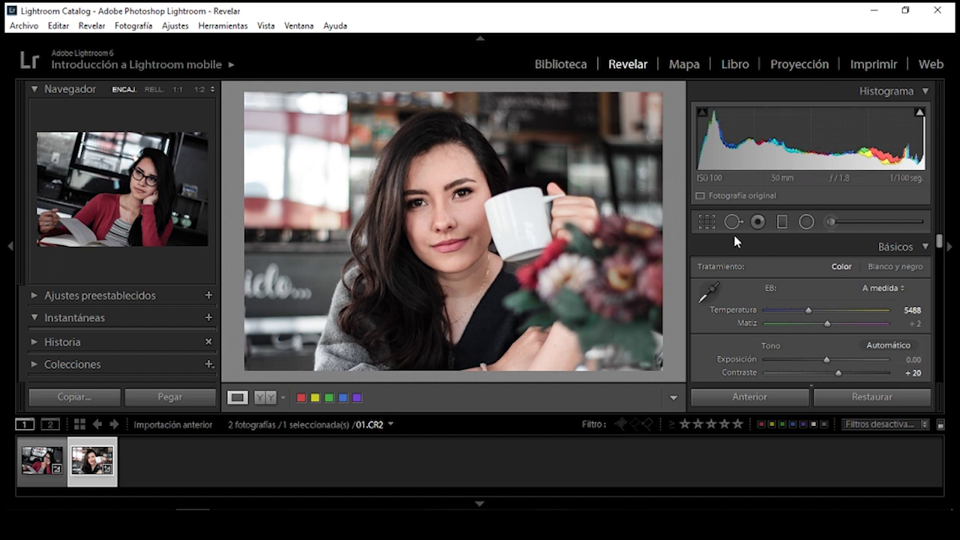
click(867, 403)
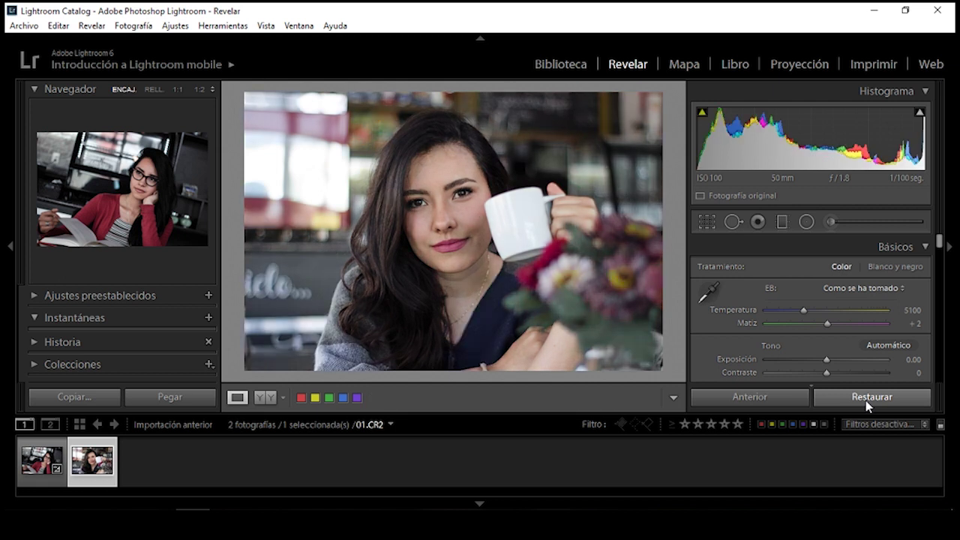
key(ctrl+z)
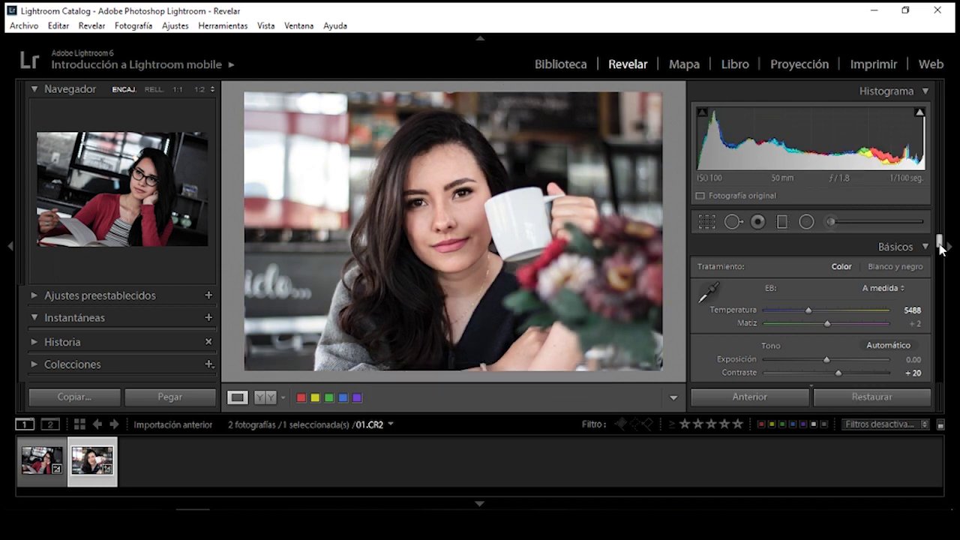
Add grain at Amount 73 and nudge the tone curve's black point into a Custom curve
mouse_move(939, 241)
mouse_down()
mouse_move(938, 386)
mouse_move(949, 305)
mouse_move(955, 359)
mouse_up()
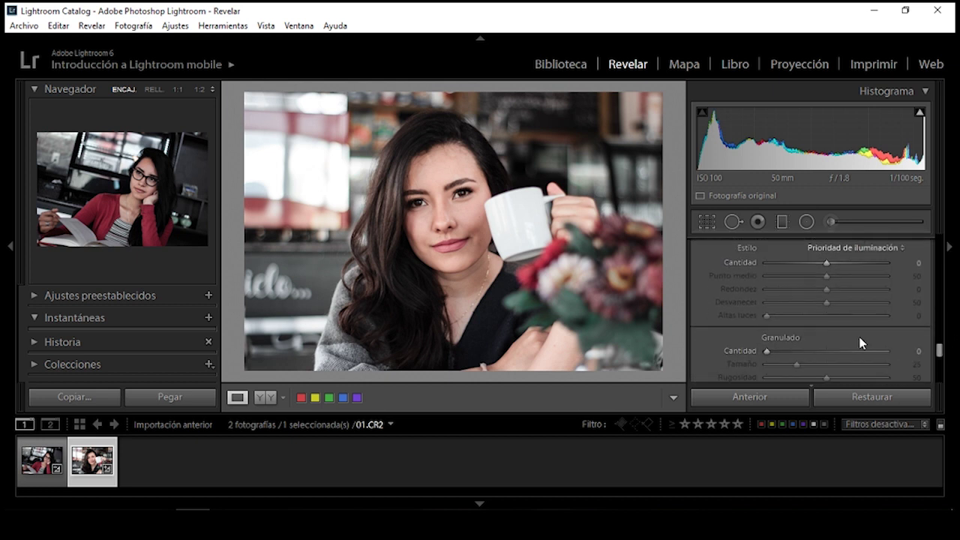
click(769, 351)
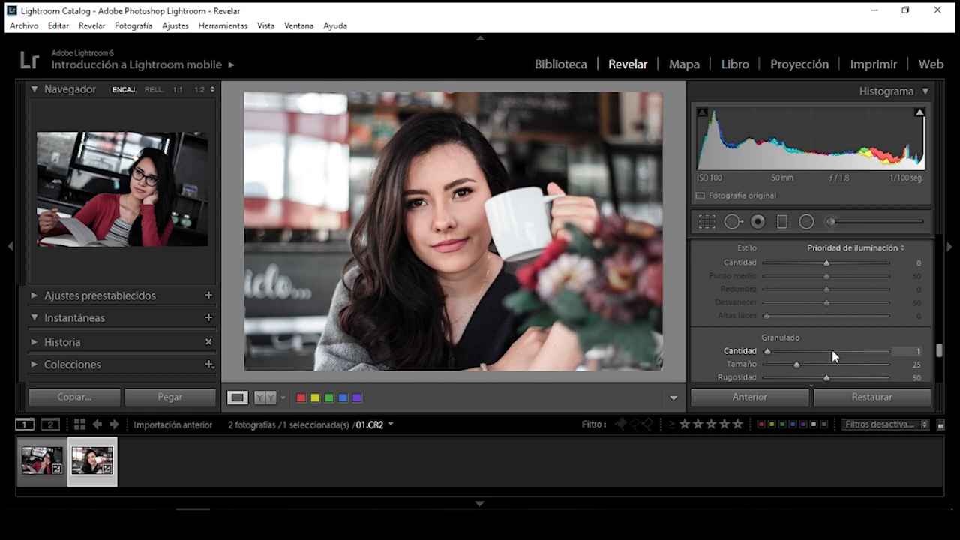
click(832, 351)
drag(830, 352, 852, 352)
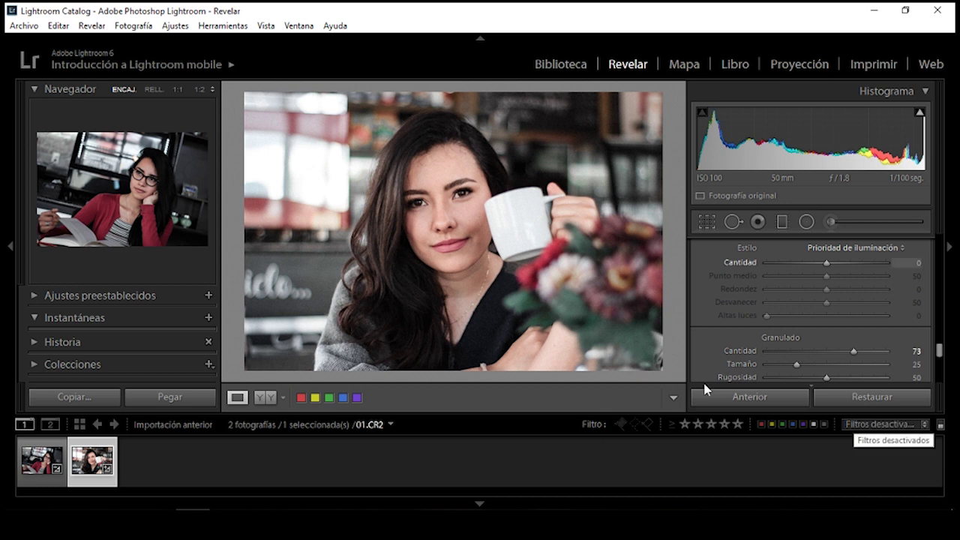
mouse_move(940, 353)
mouse_down()
mouse_move(937, 251)
mouse_move(937, 262)
mouse_up()
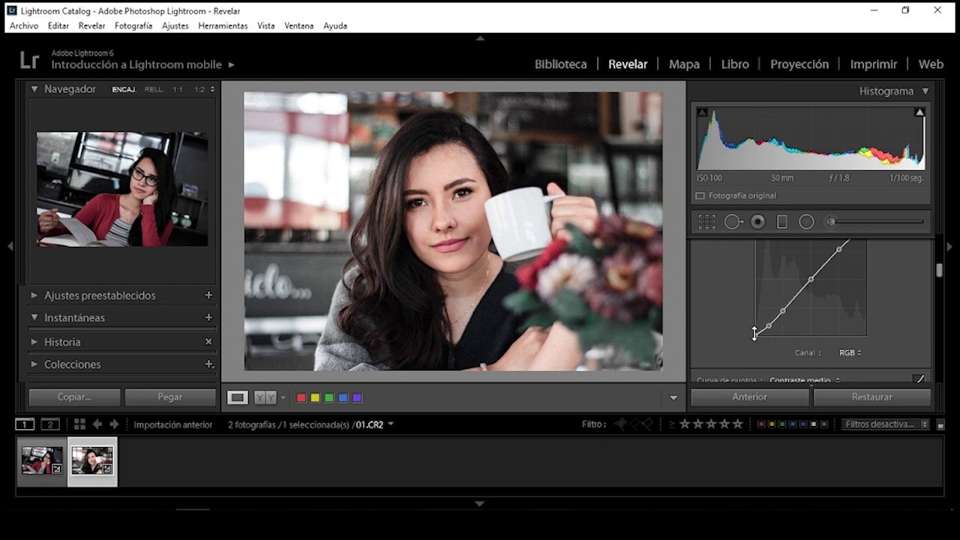
drag(754, 334, 759, 333)
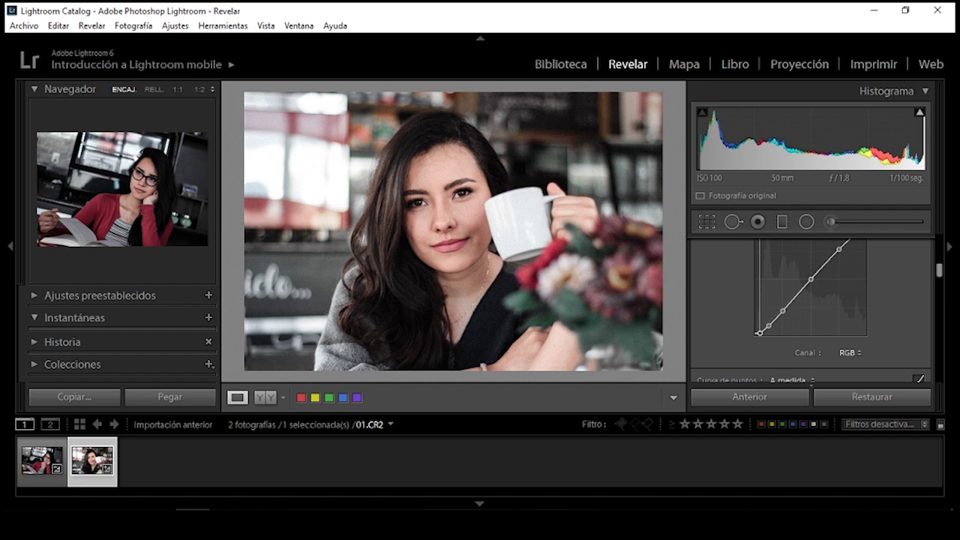